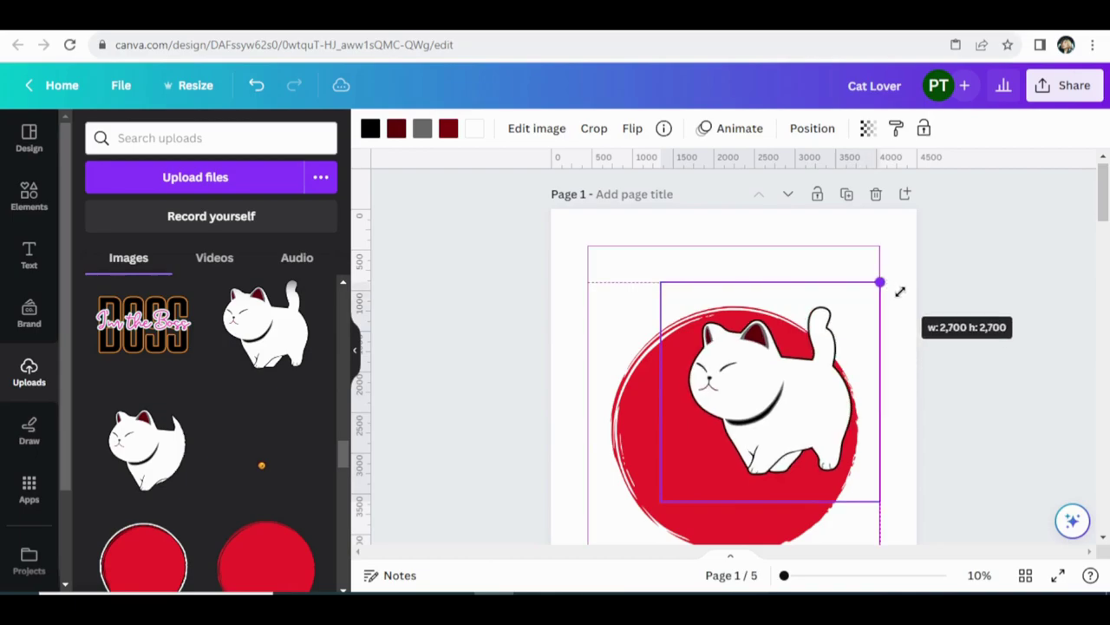
- Enlarge the white cat image on page 1 and centre it over the red circle
{"action": "scroll", "coordinate": [664, 408], "scroll_direction": "down", "scroll_amount": 2}
{"action": "left_click_drag", "start_coordinate": [661, 339], "coordinate": [590, 413]}
{"action": "scroll", "coordinate": [717, 386], "scroll_direction": "up", "scroll_amount": 2}
{"action": "mouse_move", "coordinate": [743, 387]}
{"action": "left_mouse_down"}
{"action": "mouse_move", "coordinate": [745, 376]}
{"action": "mouse_move", "coordinate": [744, 391]}
{"action": "left_mouse_up"}
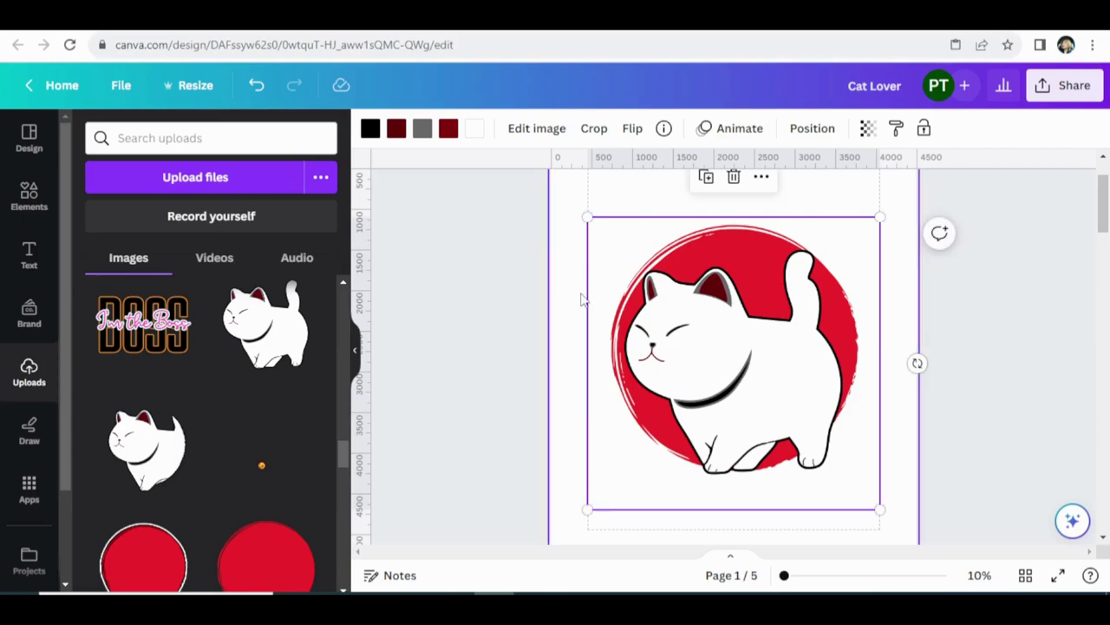
- Crop the empty space above and below the cat image on page 1, keeping the freeform aspect ratio
{"action": "left_click", "coordinate": [595, 130]}
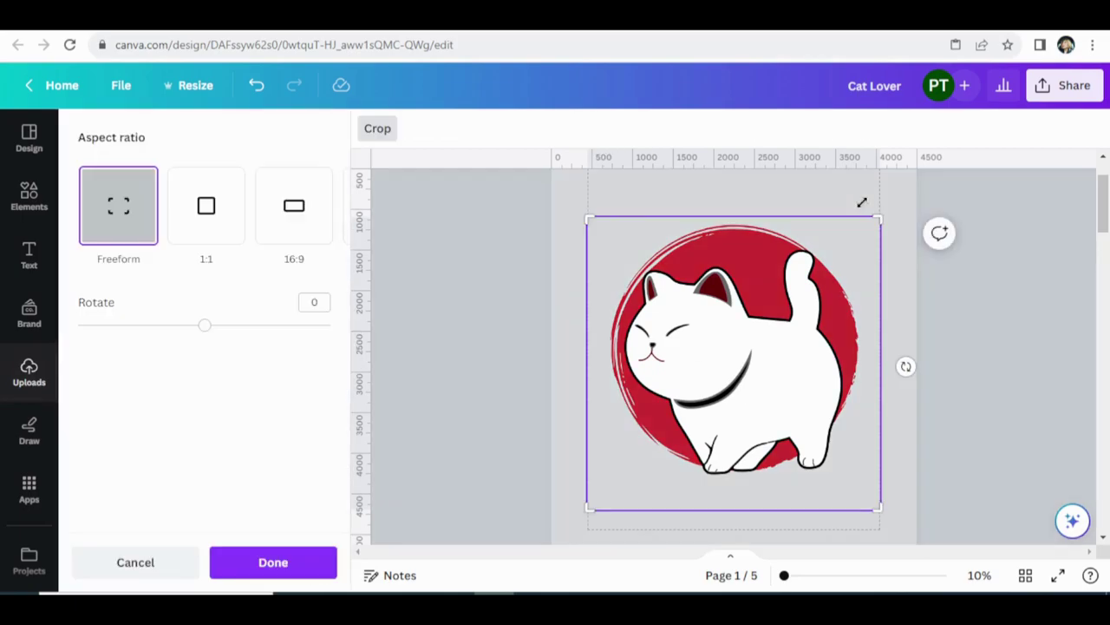
{"action": "left_click_drag", "start_coordinate": [880, 215], "coordinate": [884, 238]}
{"action": "left_click_drag", "start_coordinate": [875, 508], "coordinate": [886, 487]}
{"action": "left_click", "coordinate": [546, 179]}
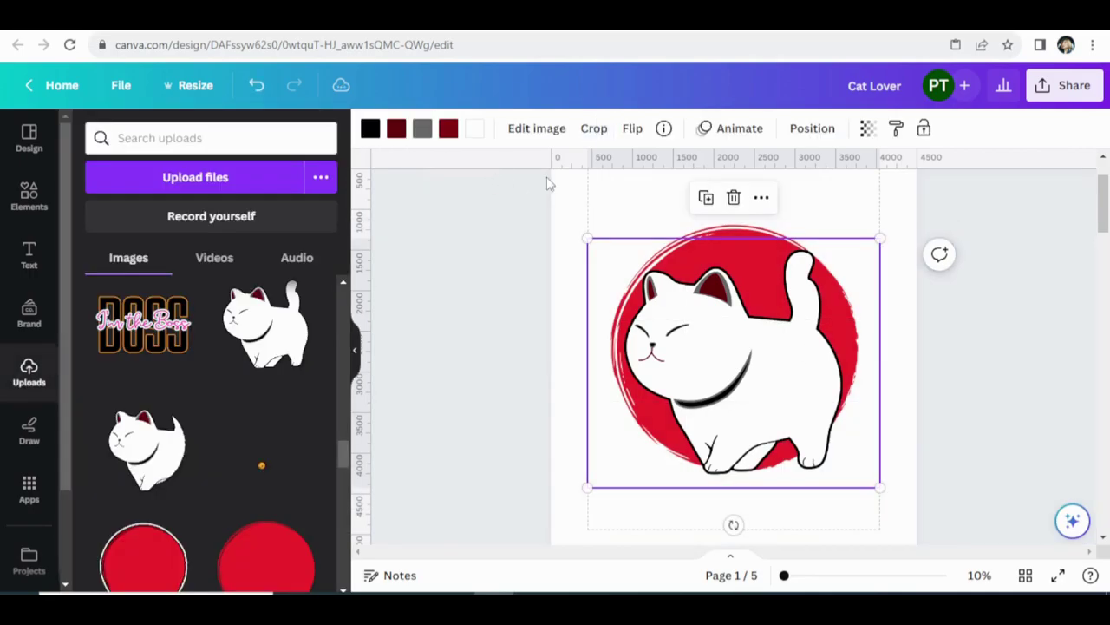
- Add the uploaded bell image to page 1, cropped close to the bell, and place it under the cat's collar
{"action": "left_click_drag", "start_coordinate": [266, 472], "coordinate": [719, 434]}
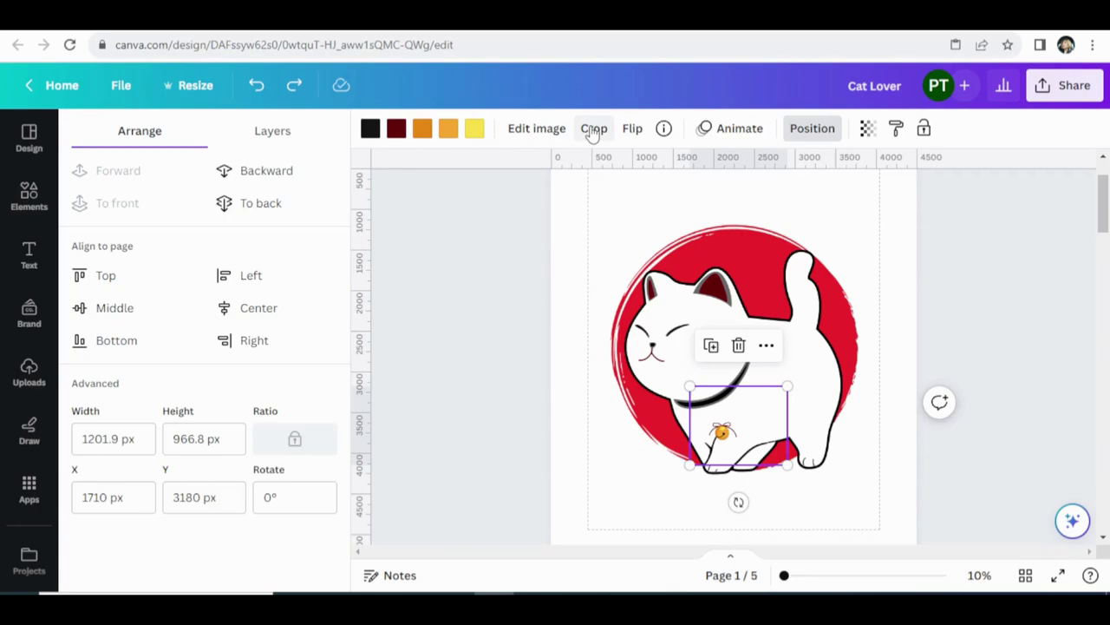
{"action": "mouse_move", "coordinate": [761, 403]}
{"action": "left_mouse_down"}
{"action": "mouse_move", "coordinate": [751, 415]}
{"action": "mouse_move", "coordinate": [807, 365]}
{"action": "mouse_move", "coordinate": [759, 390]}
{"action": "mouse_move", "coordinate": [770, 399]}
{"action": "left_mouse_up"}
{"action": "left_click", "coordinate": [594, 128]}
{"action": "left_click_drag", "start_coordinate": [769, 466], "coordinate": [702, 409]}
{"action": "key", "text": "Return"}
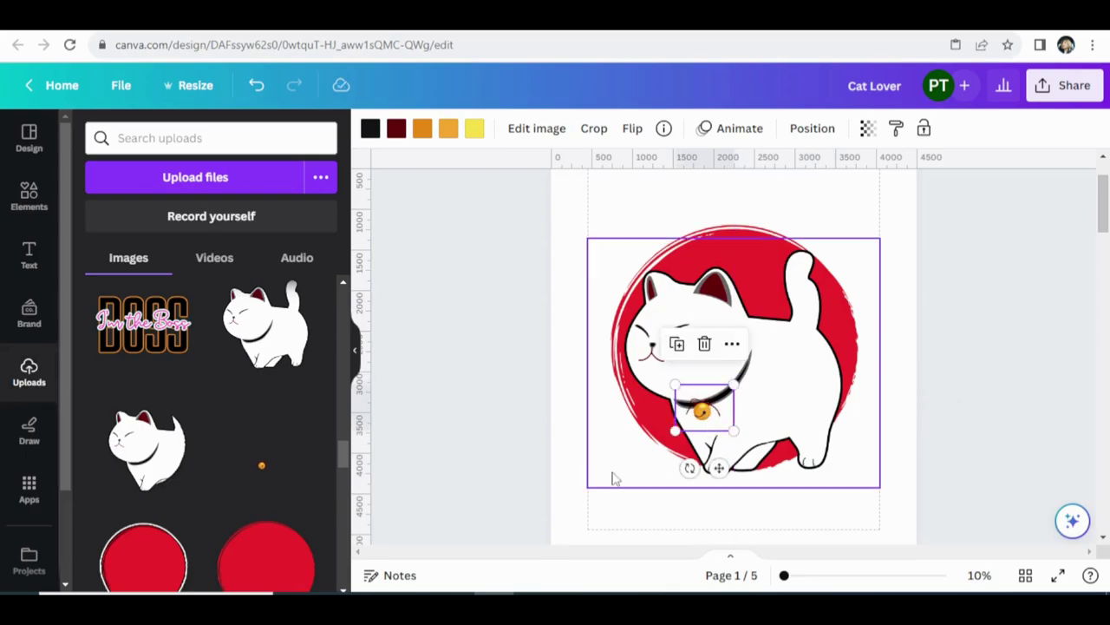
{"action": "left_click", "coordinate": [550, 466]}
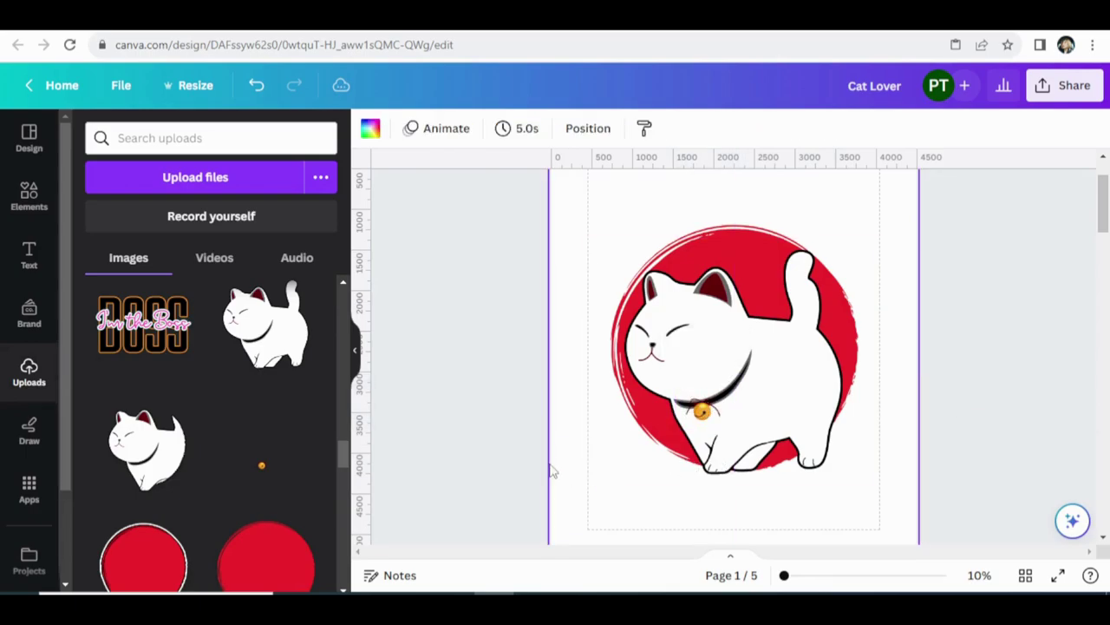
- Shrink the bell image slightly and align it upright against the front of the cat's collar
{"action": "left_click", "coordinate": [704, 415]}
{"action": "mouse_move", "coordinate": [733, 428]}
{"action": "left_mouse_down"}
{"action": "mouse_move", "coordinate": [739, 435]}
{"action": "mouse_move", "coordinate": [733, 428]}
{"action": "left_mouse_up"}
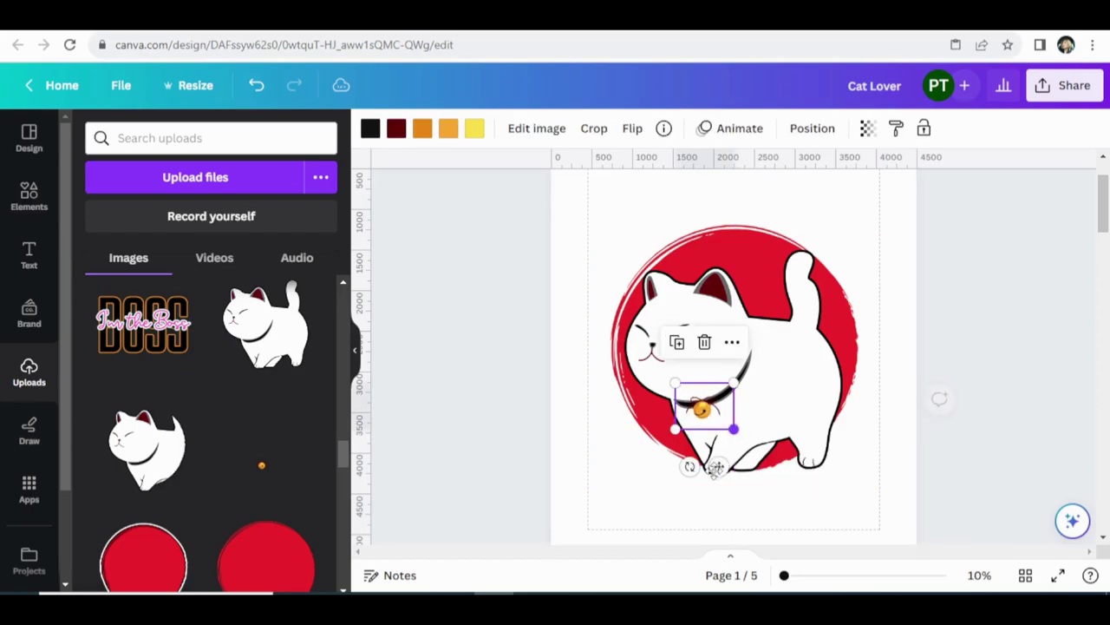
{"action": "left_click_drag", "start_coordinate": [692, 462], "coordinate": [685, 460]}
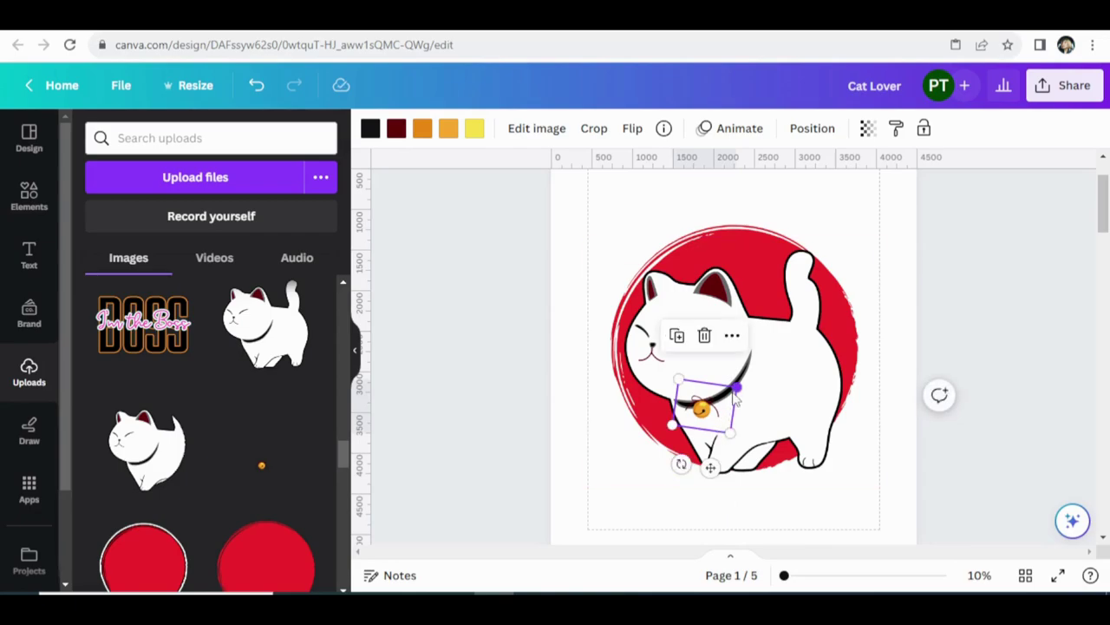
{"action": "mouse_move", "coordinate": [701, 415]}
{"action": "left_mouse_down"}
{"action": "mouse_move", "coordinate": [723, 426]}
{"action": "mouse_move", "coordinate": [701, 408]}
{"action": "left_mouse_up"}
{"action": "left_click_drag", "start_coordinate": [683, 460], "coordinate": [690, 469]}
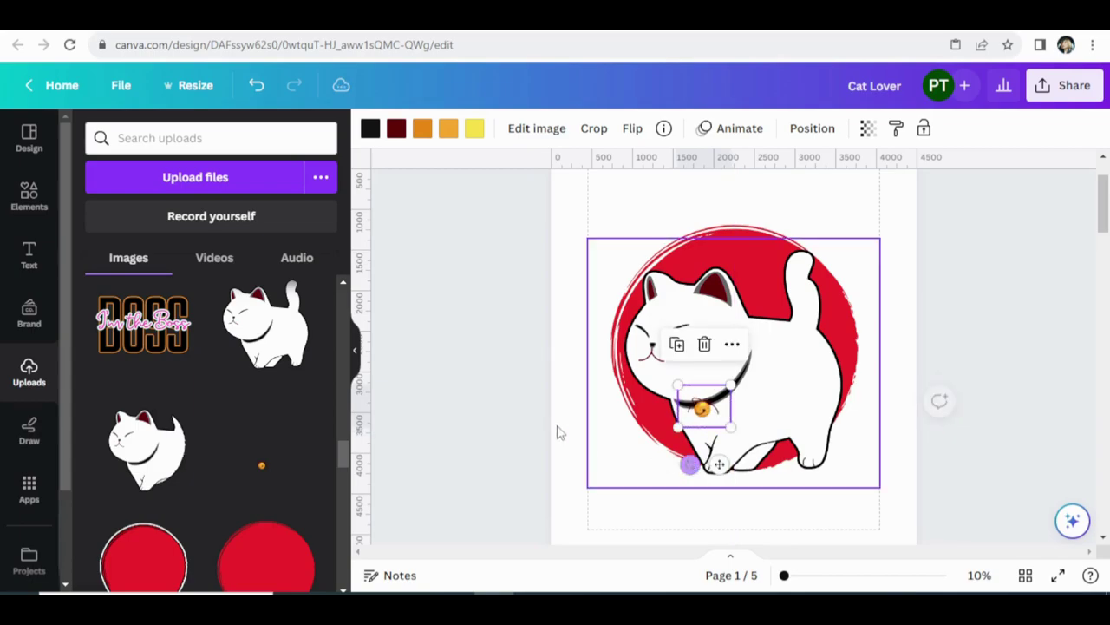
{"action": "left_click", "coordinate": [453, 421]}
- Bring the vertical Japanese text in front of the red circle beside the cat's front legs and enlarge it to size 173
{"action": "left_click", "coordinate": [650, 422]}
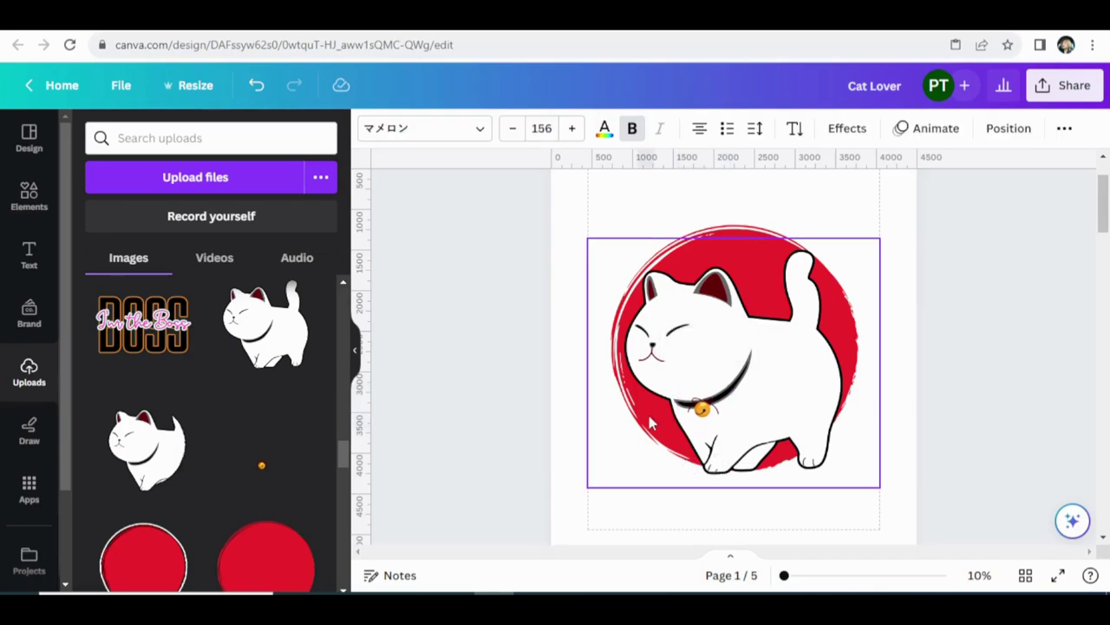
{"action": "right_click", "coordinate": [649, 422]}
{"action": "left_click", "coordinate": [701, 278]}
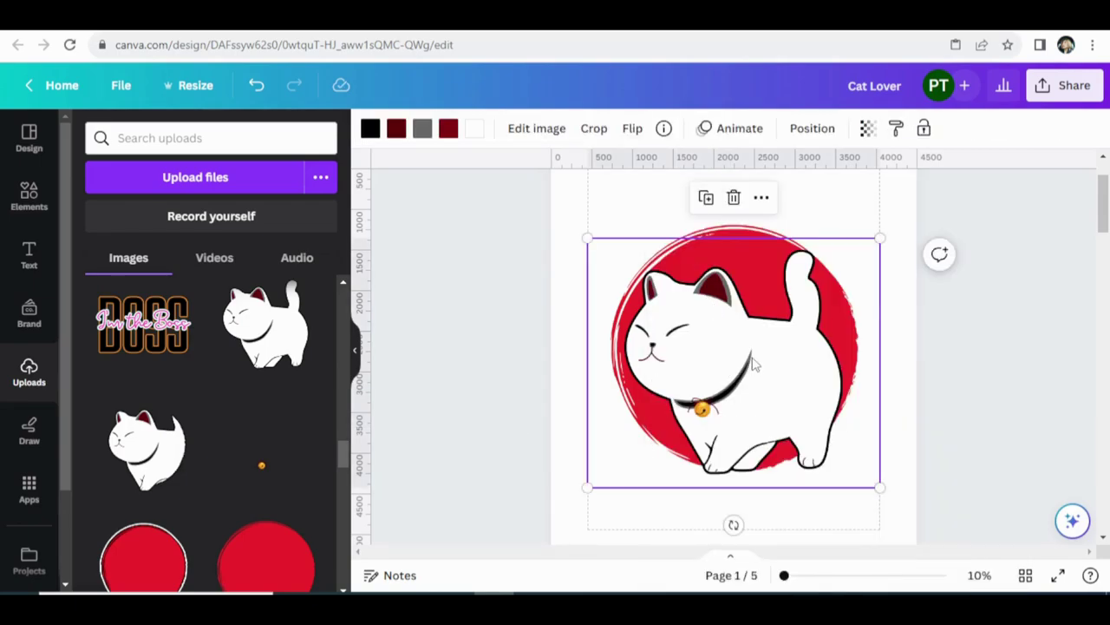
{"action": "left_click_drag", "start_coordinate": [656, 462], "coordinate": [659, 478]}
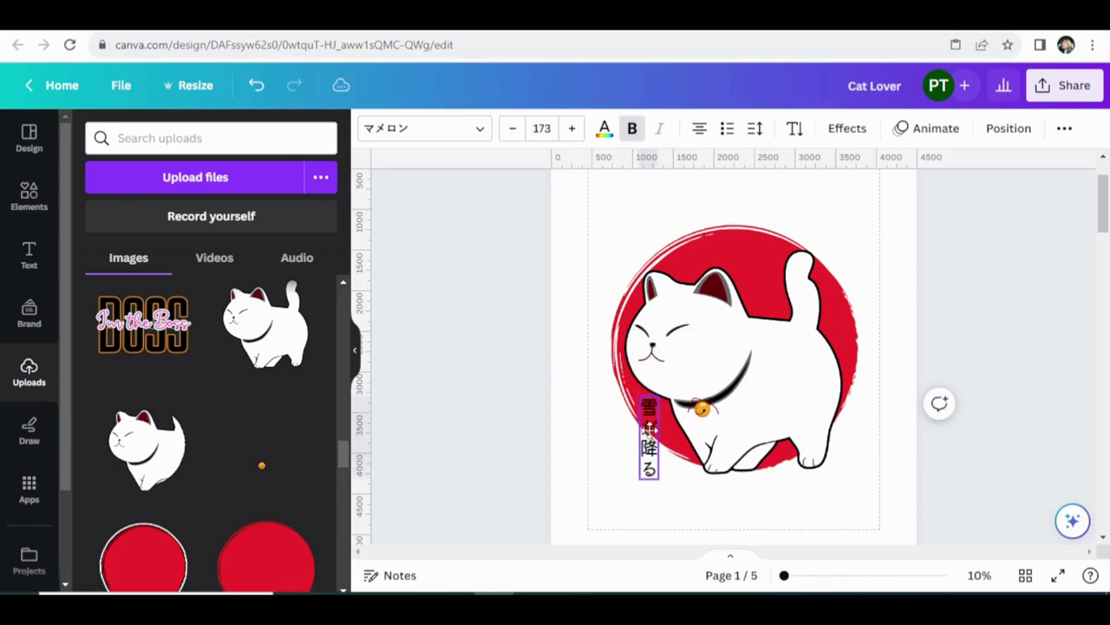
{"action": "left_click", "coordinate": [552, 304]}
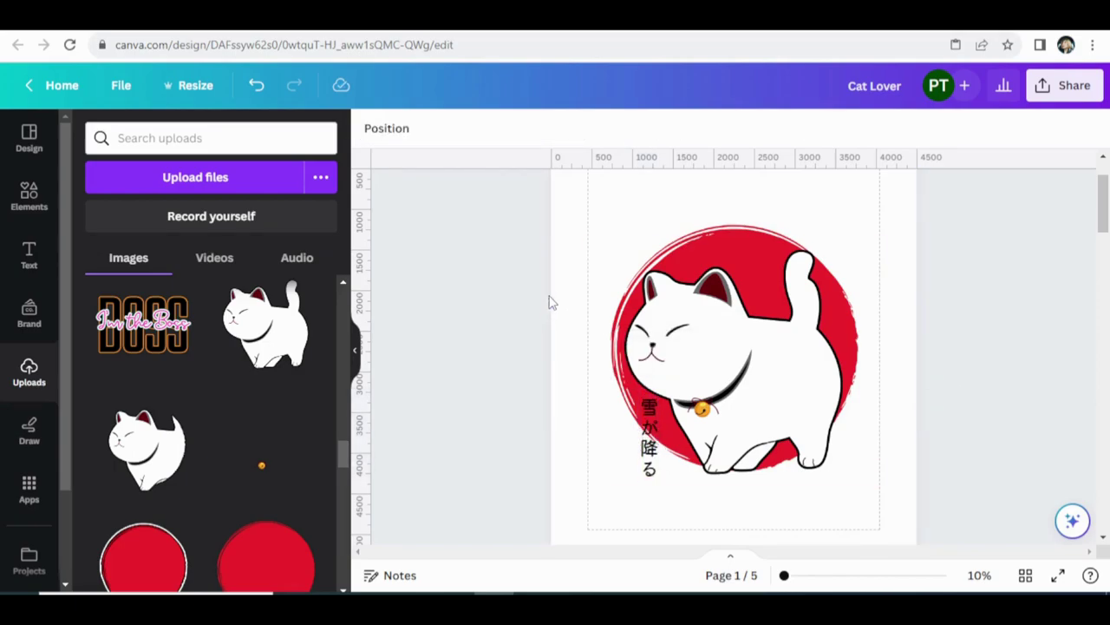
- Group the circle, cat, bell and Japanese text on page 1 into one object
{"action": "left_click_drag", "start_coordinate": [561, 193], "coordinate": [828, 510]}
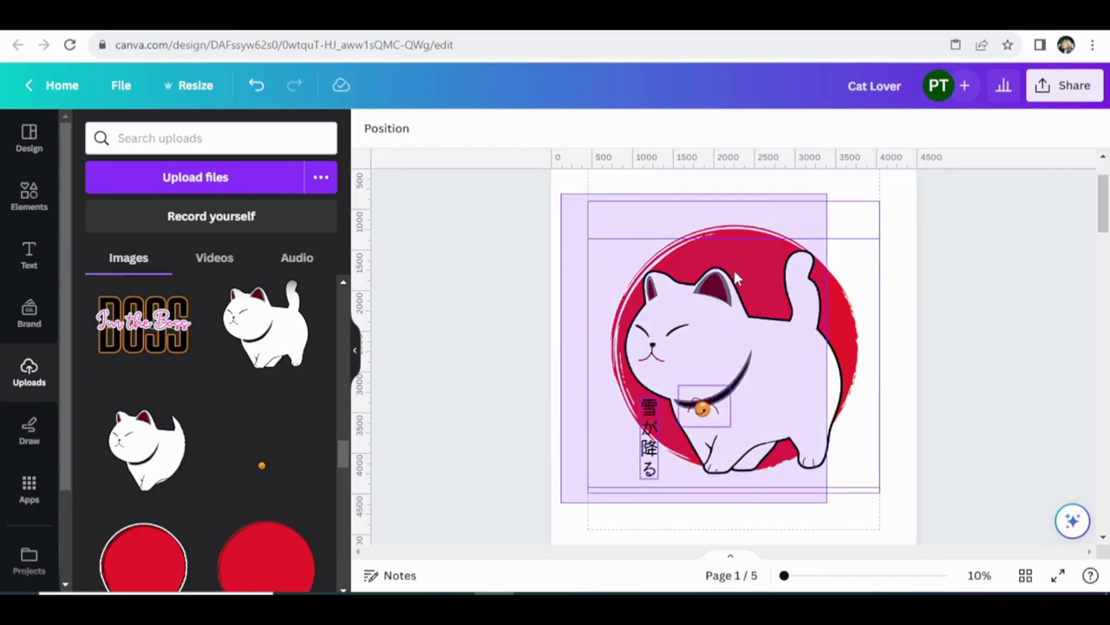
{"action": "left_click_drag", "start_coordinate": [740, 286], "coordinate": [740, 287]}
{"action": "left_click", "coordinate": [692, 241]}
{"action": "mouse_move", "coordinate": [759, 415]}
{"action": "left_mouse_down"}
{"action": "mouse_move", "coordinate": [758, 392]}
{"action": "mouse_move", "coordinate": [759, 412]}
{"action": "left_mouse_up"}
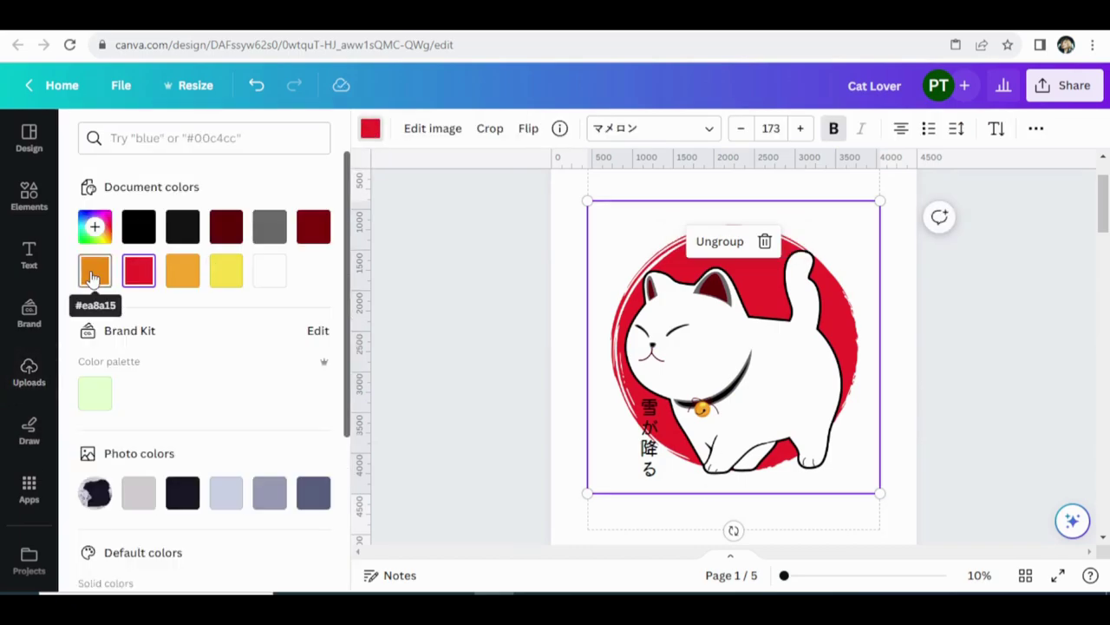
- Try orange #ea8a15 as the colour of the circle behind the cat, then return it to red
{"action": "left_click", "coordinate": [95, 271]}
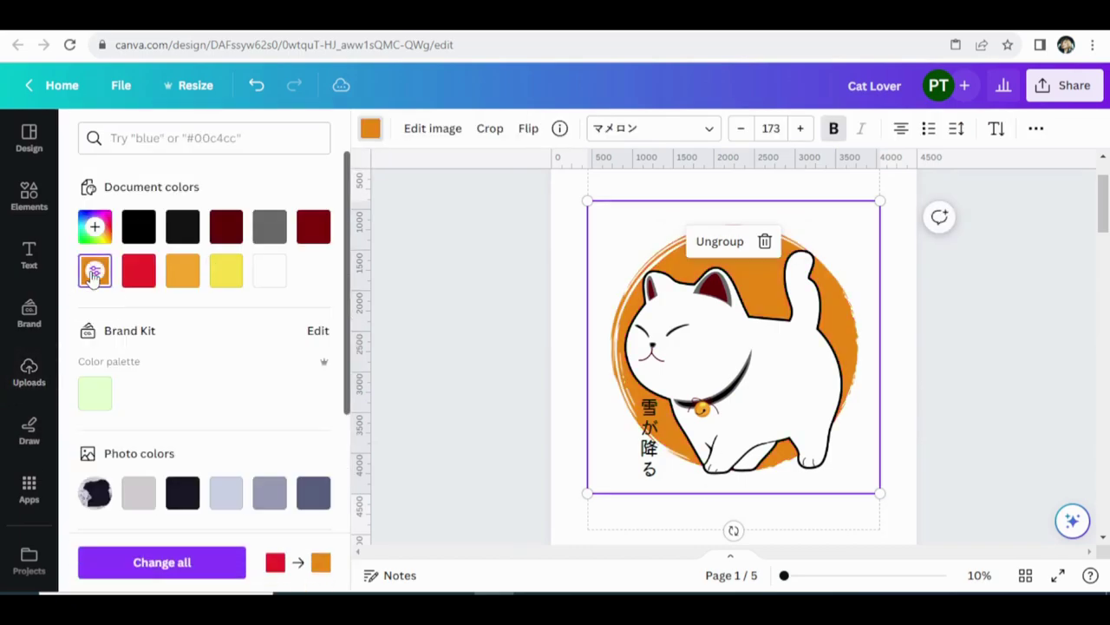
{"action": "left_click", "coordinate": [139, 272]}
{"action": "scroll", "coordinate": [662, 298], "scroll_direction": "up", "scroll_amount": 2}
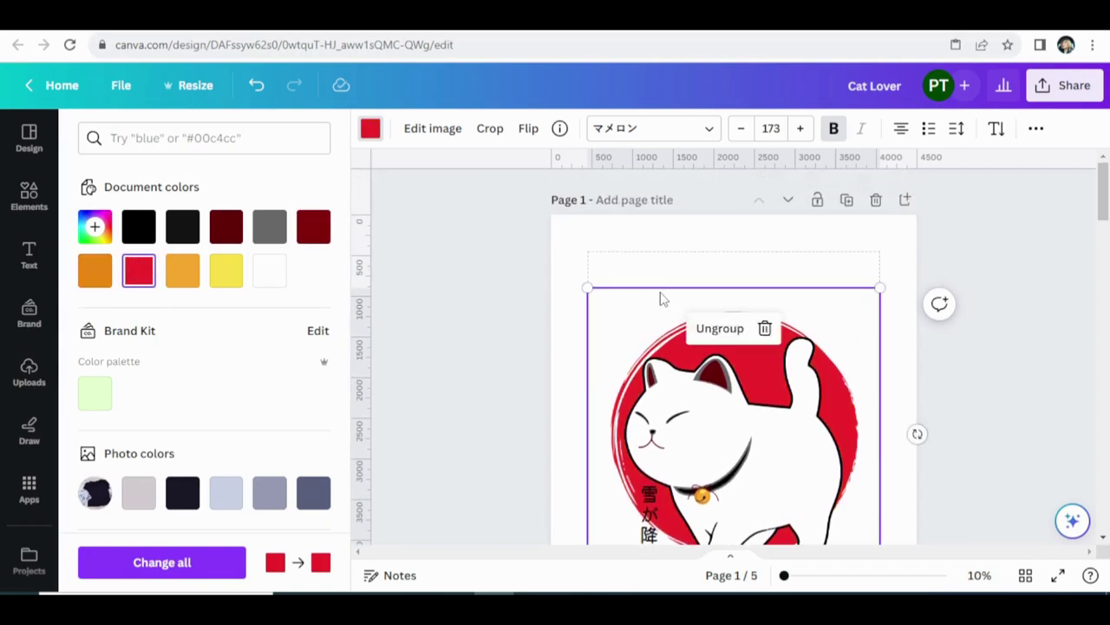
- Set the page 1 background to black and recolour the Japanese text white
{"action": "left_click", "coordinate": [412, 229]}
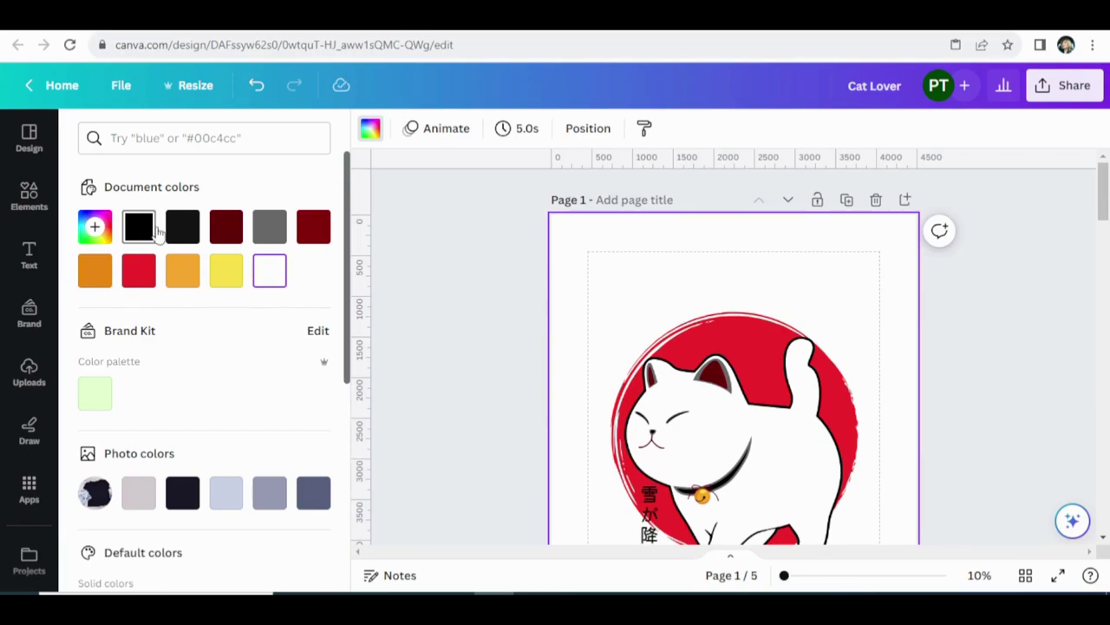
{"action": "left_click", "coordinate": [139, 227]}
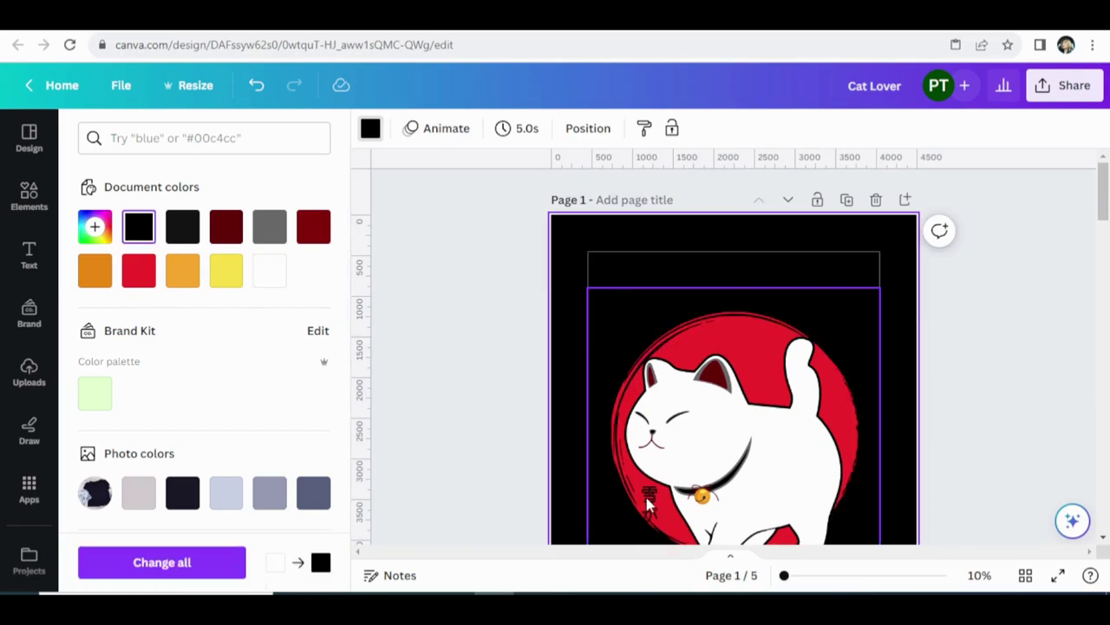
{"action": "left_click", "coordinate": [649, 505]}
{"action": "scroll", "coordinate": [650, 491], "scroll_direction": "down", "scroll_amount": 2}
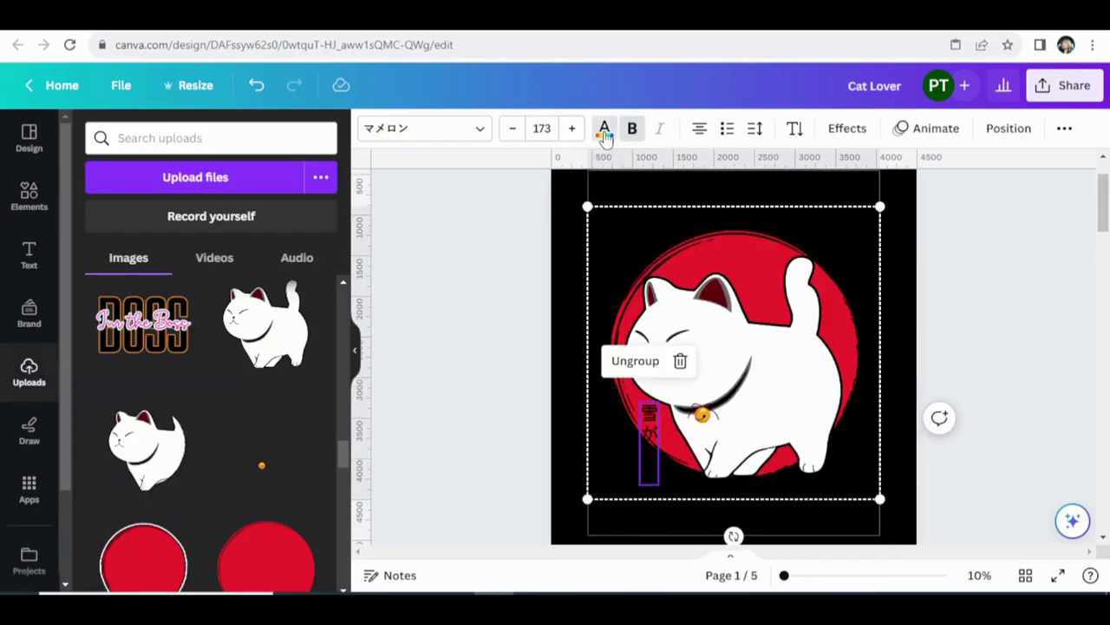
{"action": "left_click", "coordinate": [272, 278]}
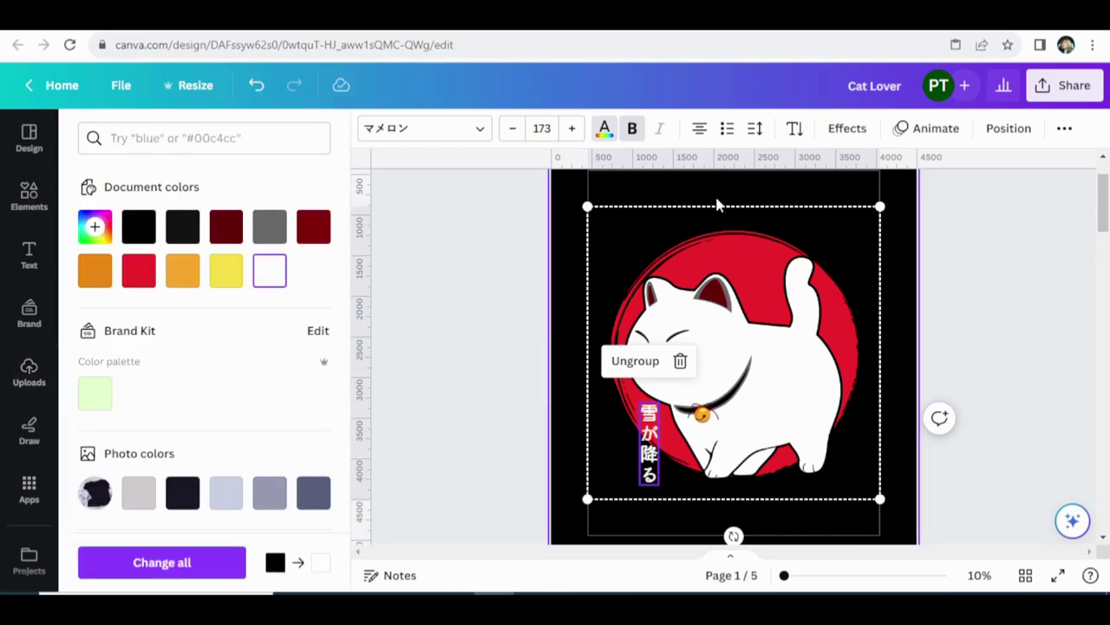
{"action": "key", "text": "Escape"}
- Recolour the circle behind the cat orange, then black, on a white page background
{"action": "left_click", "coordinate": [727, 232]}
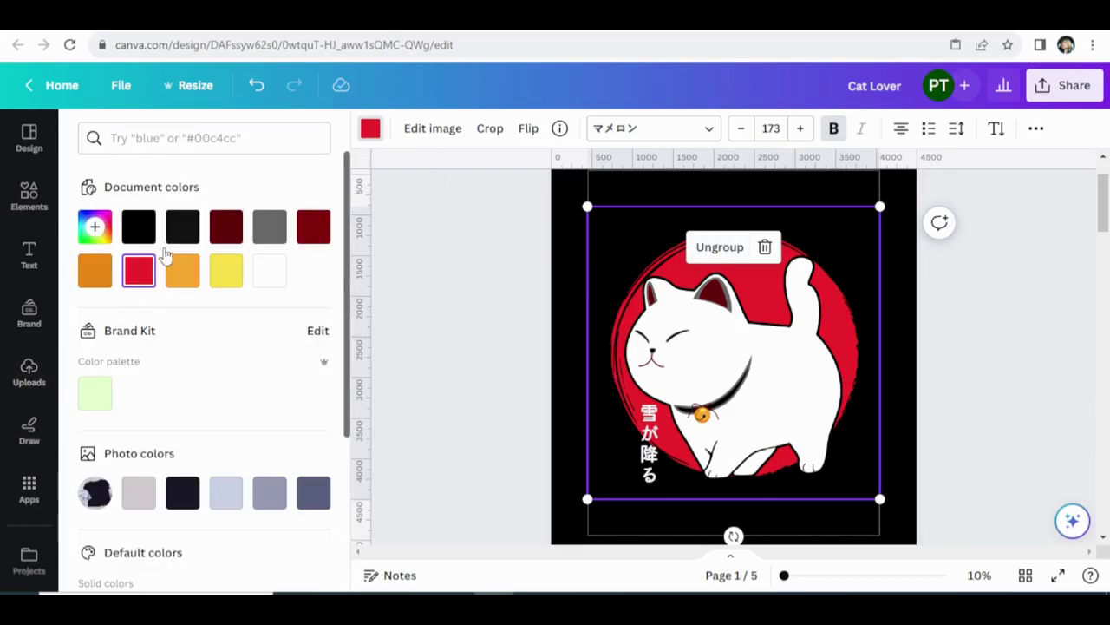
{"action": "left_click", "coordinate": [95, 270]}
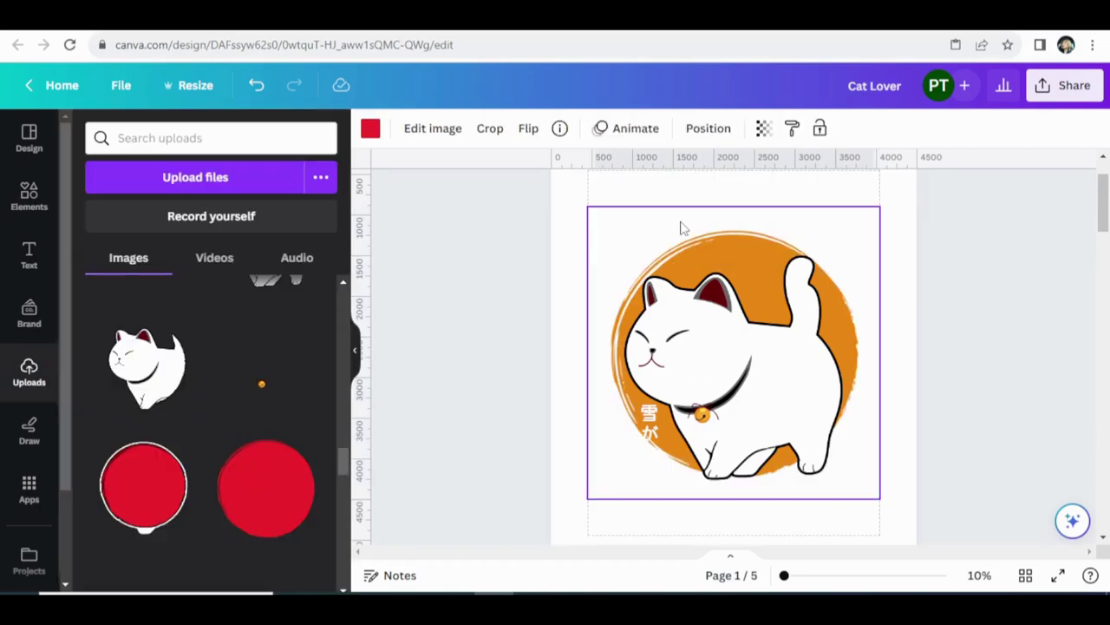
{"action": "left_click", "coordinate": [572, 237]}
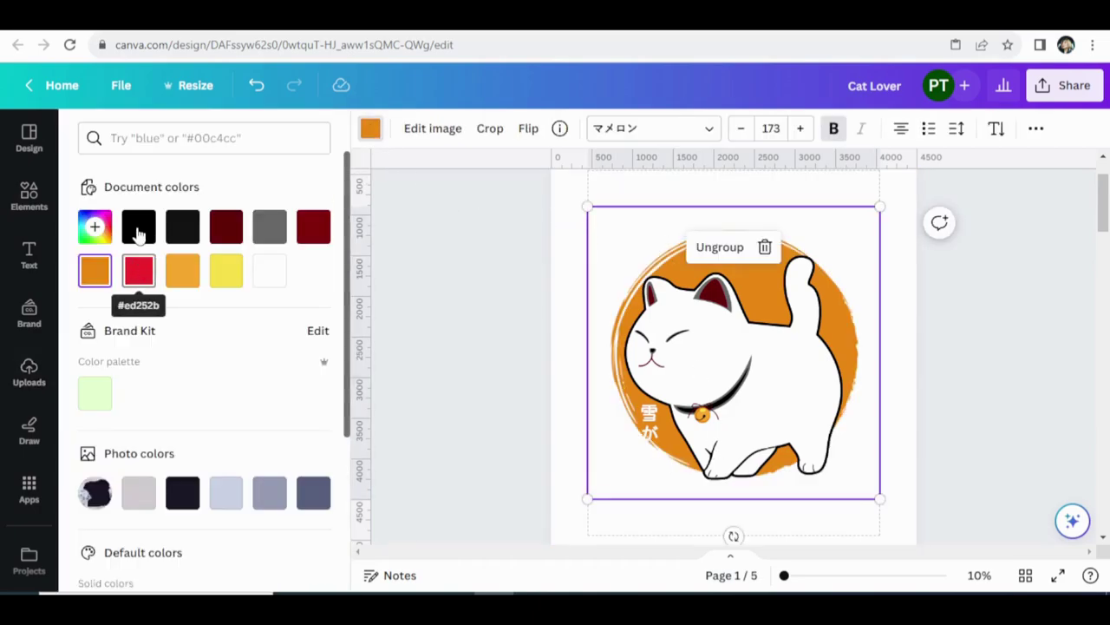
{"action": "left_click", "coordinate": [139, 228]}
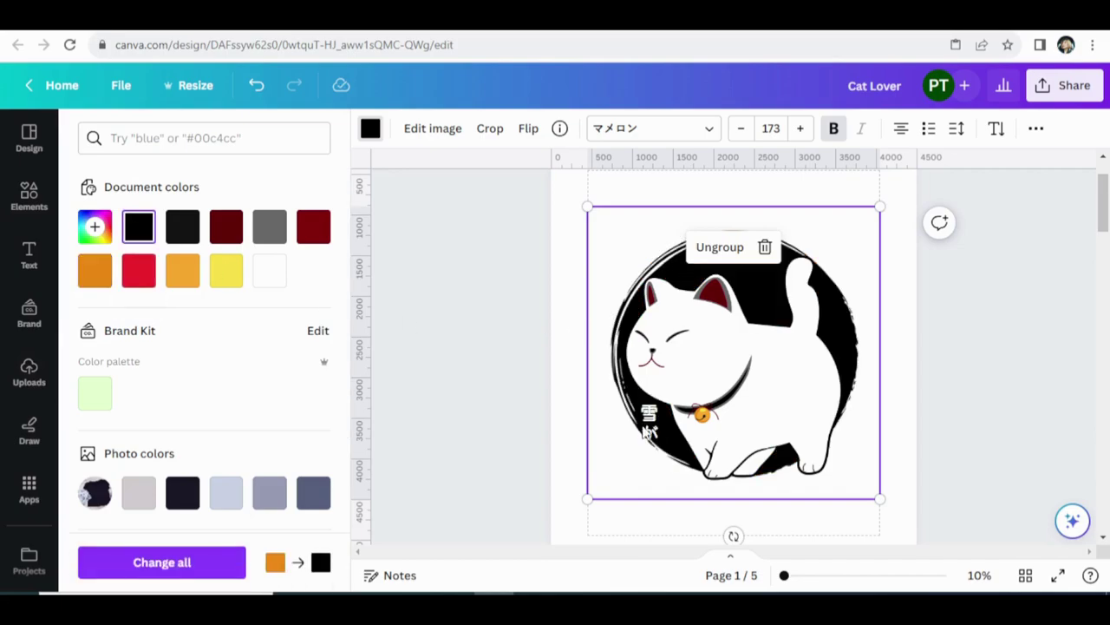
- Set the Japanese text's colour to black and the circle's colour to red #ed252b
{"action": "left_click", "coordinate": [648, 432]}
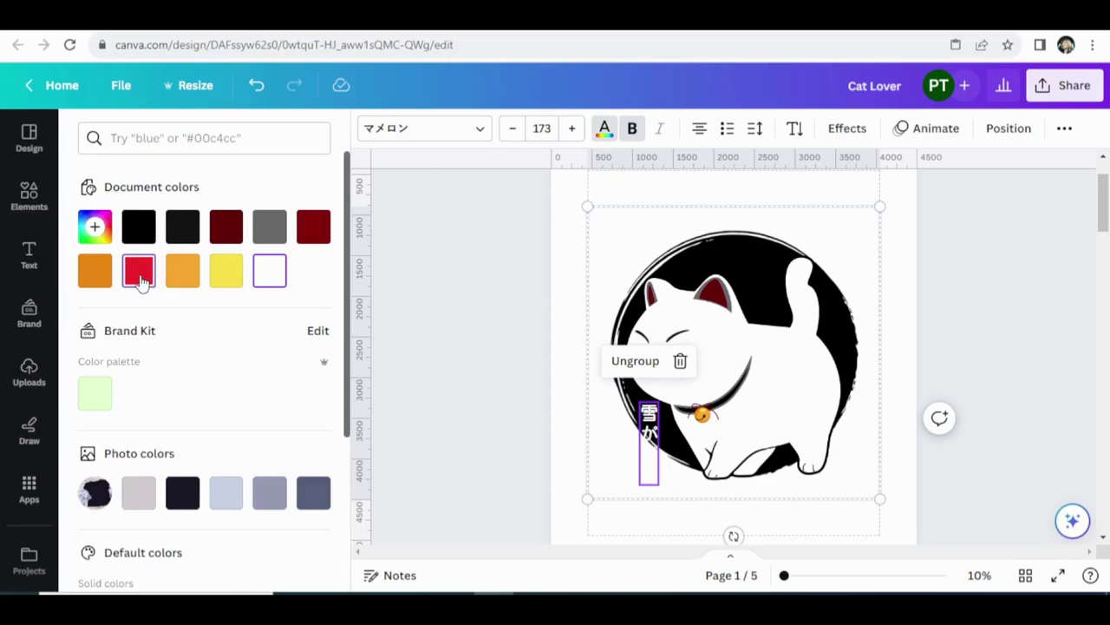
{"action": "left_click", "coordinate": [139, 272]}
{"action": "key", "text": "ctrl+z"}
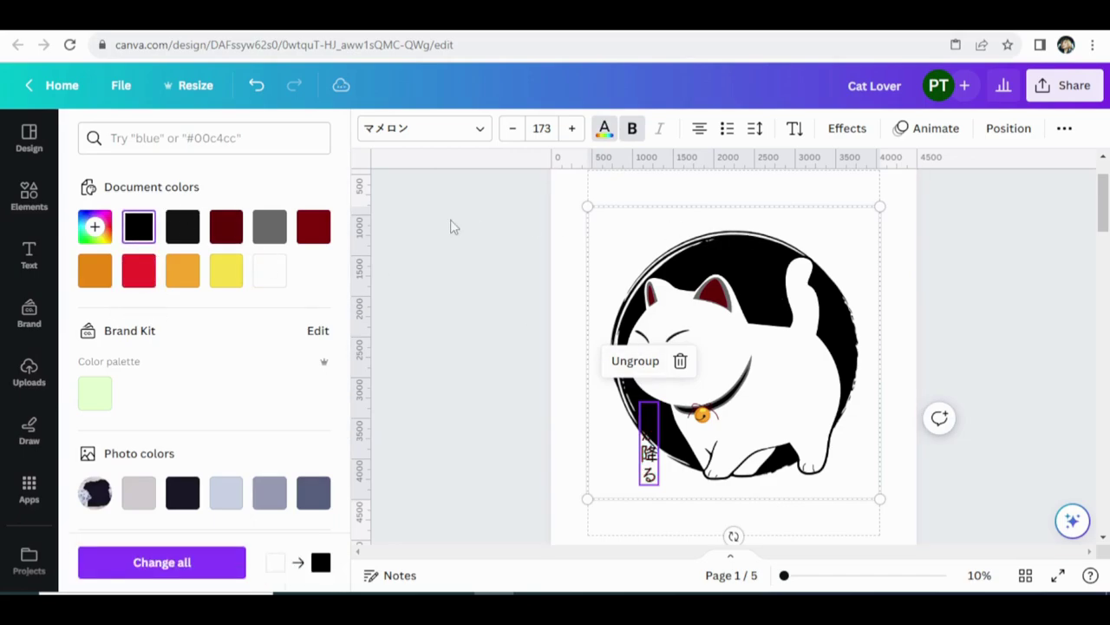
{"action": "key", "text": "Escape"}
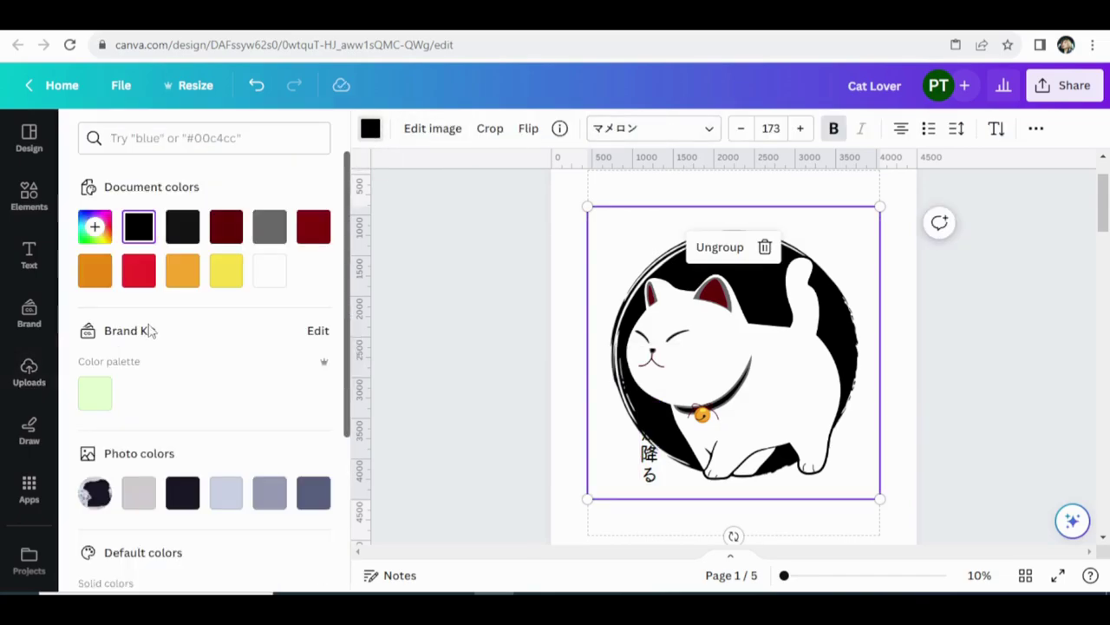
{"action": "left_click", "coordinate": [139, 270]}
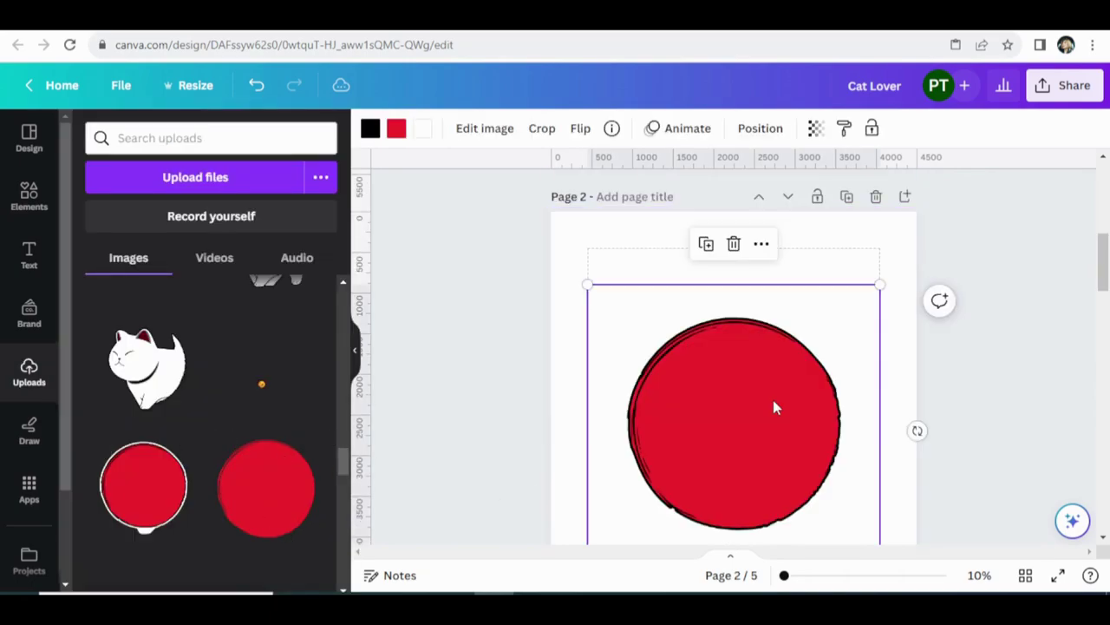
- Add the rounded cat image over the black-outlined red circle on page 2 and enlarge it to match the circle
{"action": "left_click_drag", "start_coordinate": [773, 399], "coordinate": [773, 338]}
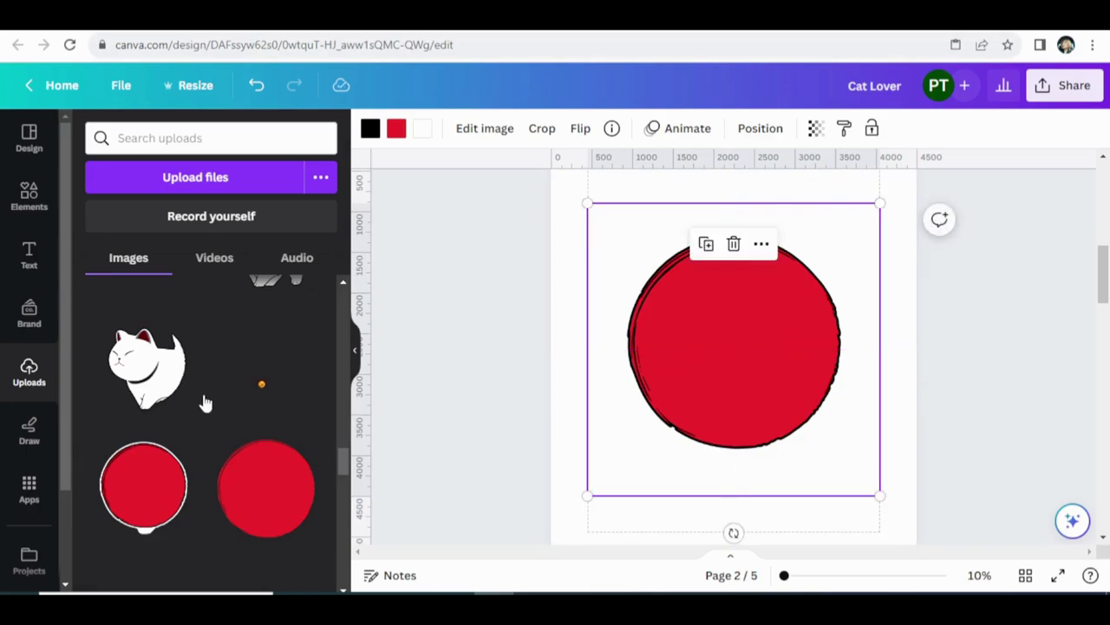
{"action": "left_click", "coordinate": [158, 381]}
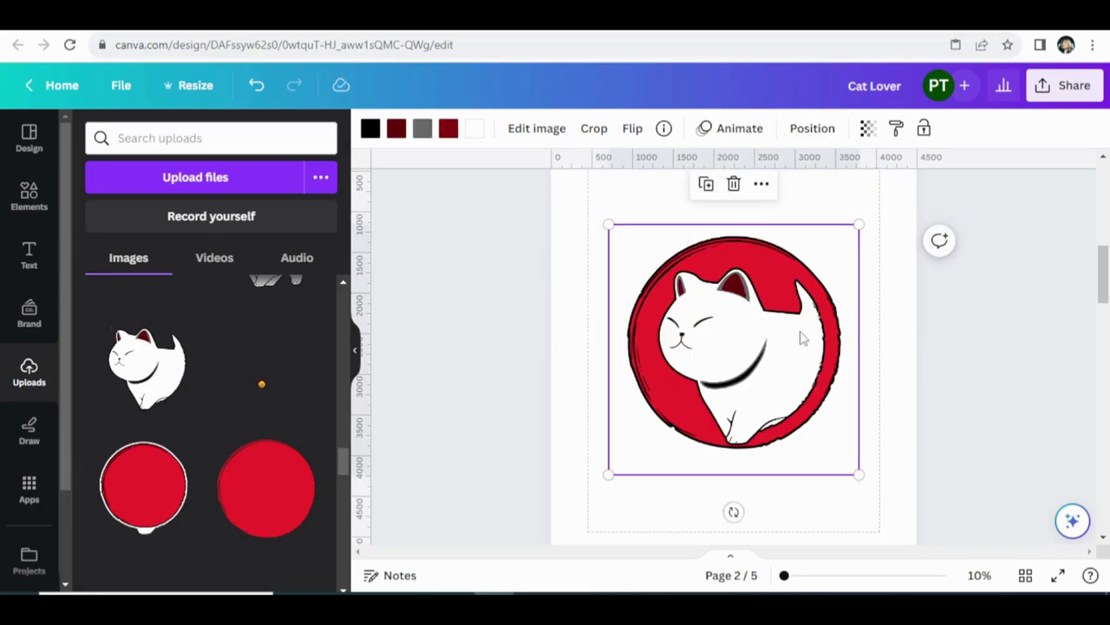
{"action": "left_click_drag", "start_coordinate": [859, 225], "coordinate": [895, 217]}
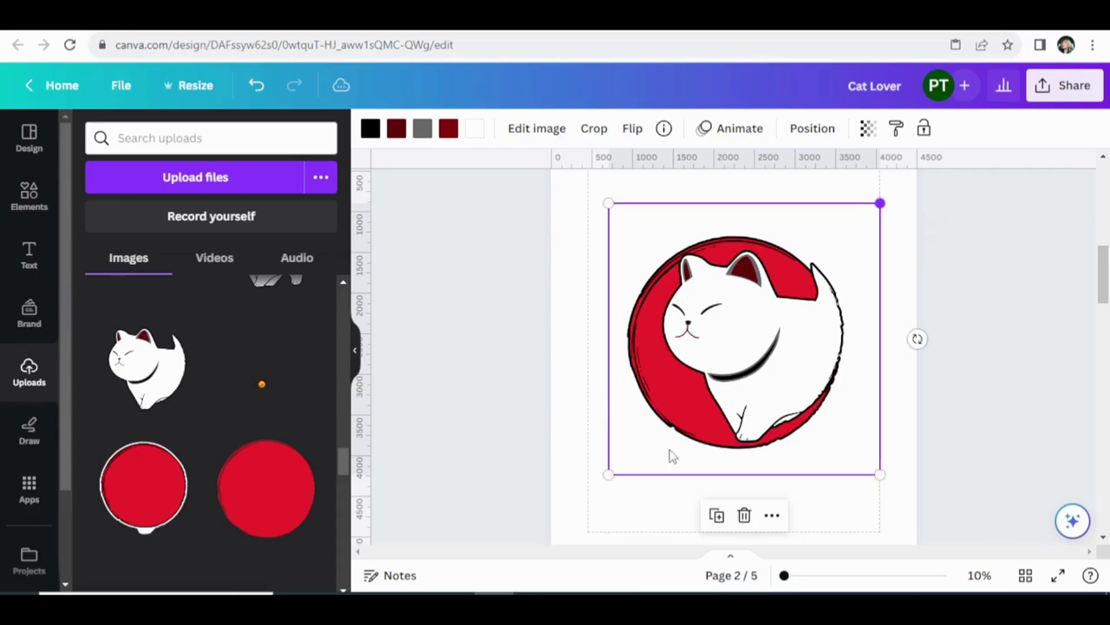
{"action": "left_click_drag", "start_coordinate": [609, 473], "coordinate": [588, 497]}
{"action": "left_click_drag", "start_coordinate": [737, 396], "coordinate": [733, 394]}
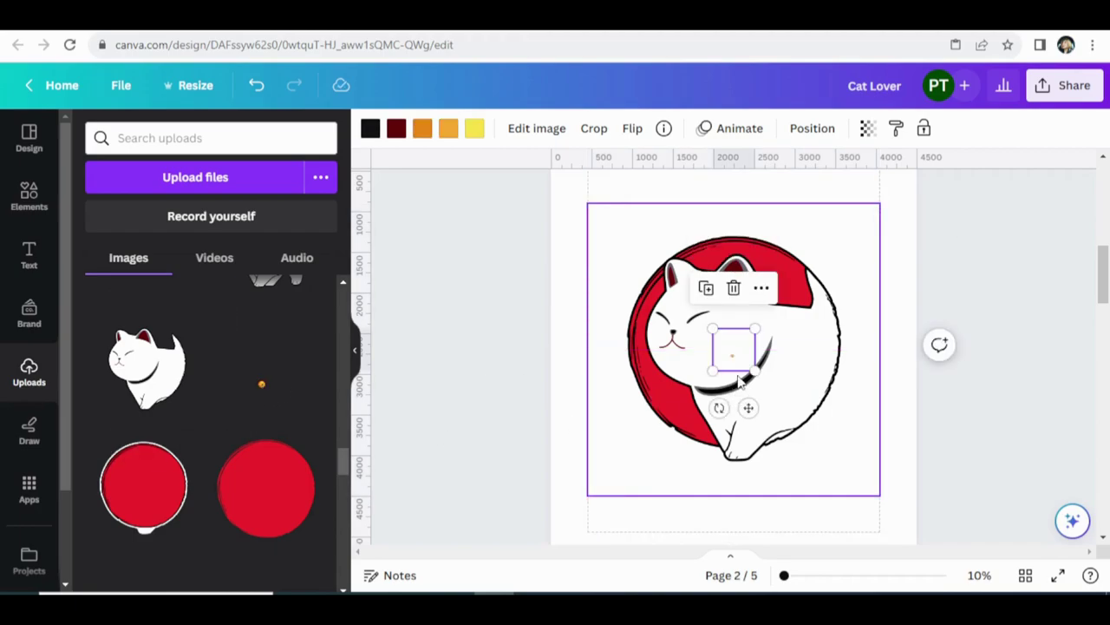
- Crop the empty space above and below the rounded cat image on page 2
{"action": "left_click", "coordinate": [799, 294]}
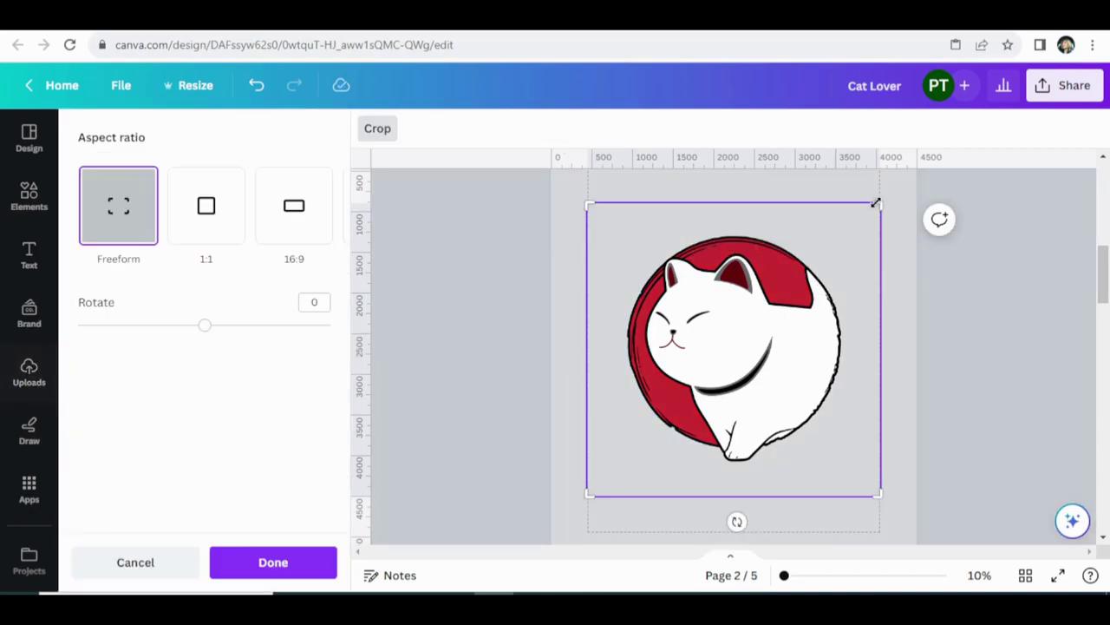
{"action": "left_click_drag", "start_coordinate": [877, 204], "coordinate": [878, 241]}
{"action": "left_click_drag", "start_coordinate": [879, 495], "coordinate": [882, 477]}
{"action": "left_click", "coordinate": [909, 488]}
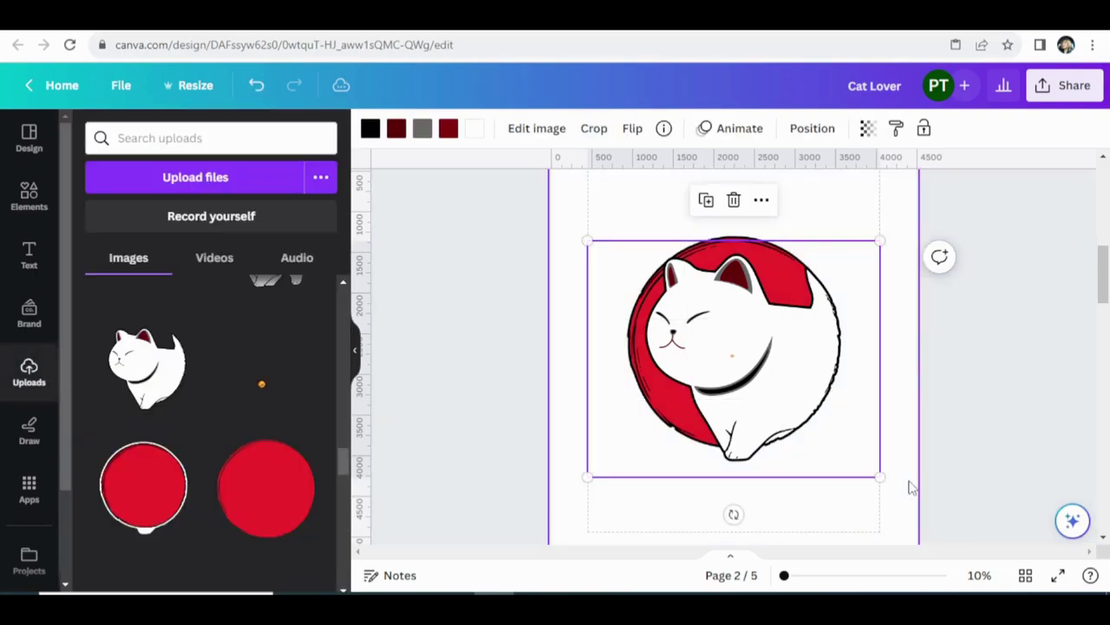
- Enlarge the small bell image on page 2 and place it so the bell hangs from the cat's collar
{"action": "left_click", "coordinate": [736, 365]}
{"action": "left_click_drag", "start_coordinate": [755, 372], "coordinate": [897, 465]}
{"action": "left_click_drag", "start_coordinate": [711, 328], "coordinate": [583, 217]}
- Crop the empty space on all sides of the bell image on page 2
{"action": "left_click", "coordinate": [594, 128]}
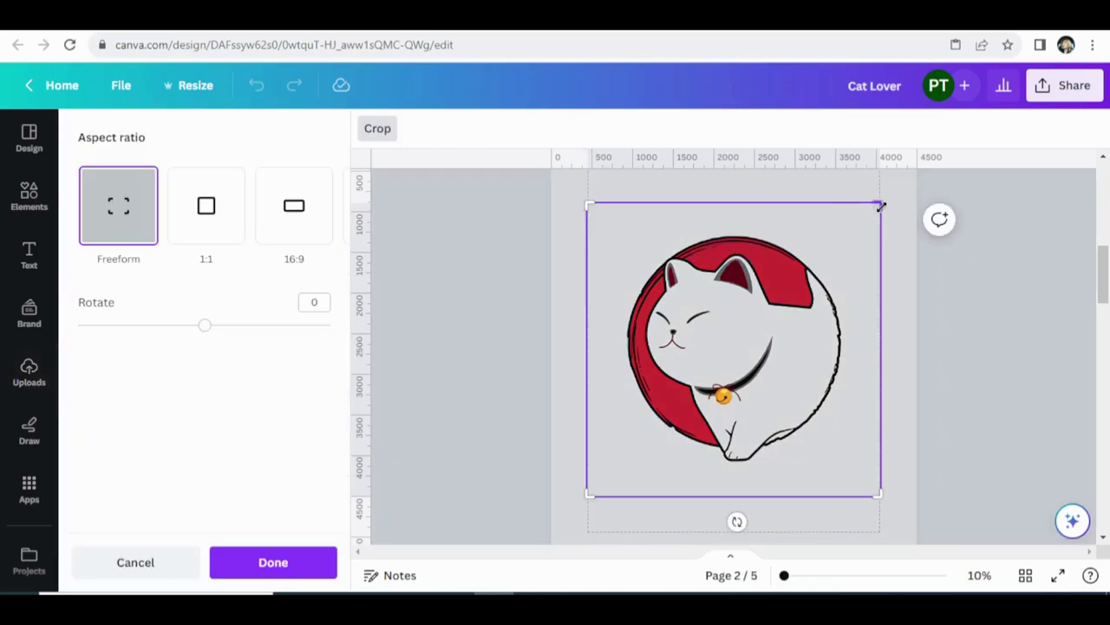
{"action": "left_click_drag", "start_coordinate": [885, 227], "coordinate": [878, 365]}
{"action": "left_click_drag", "start_coordinate": [879, 496], "coordinate": [775, 416]}
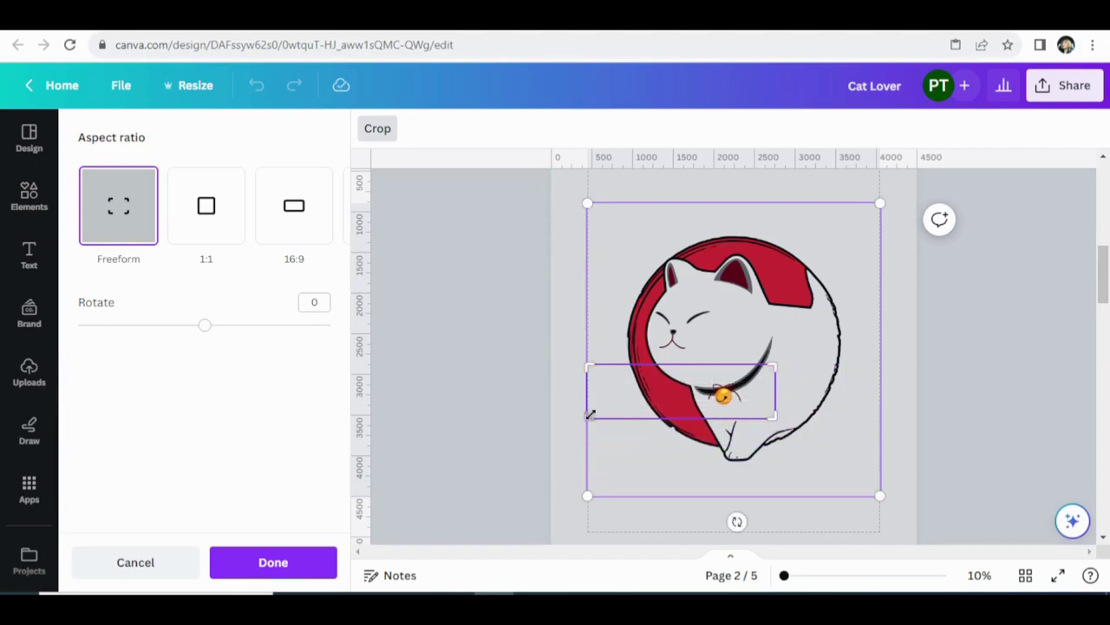
{"action": "left_click_drag", "start_coordinate": [629, 421], "coordinate": [683, 426]}
{"action": "left_click", "coordinate": [901, 497]}
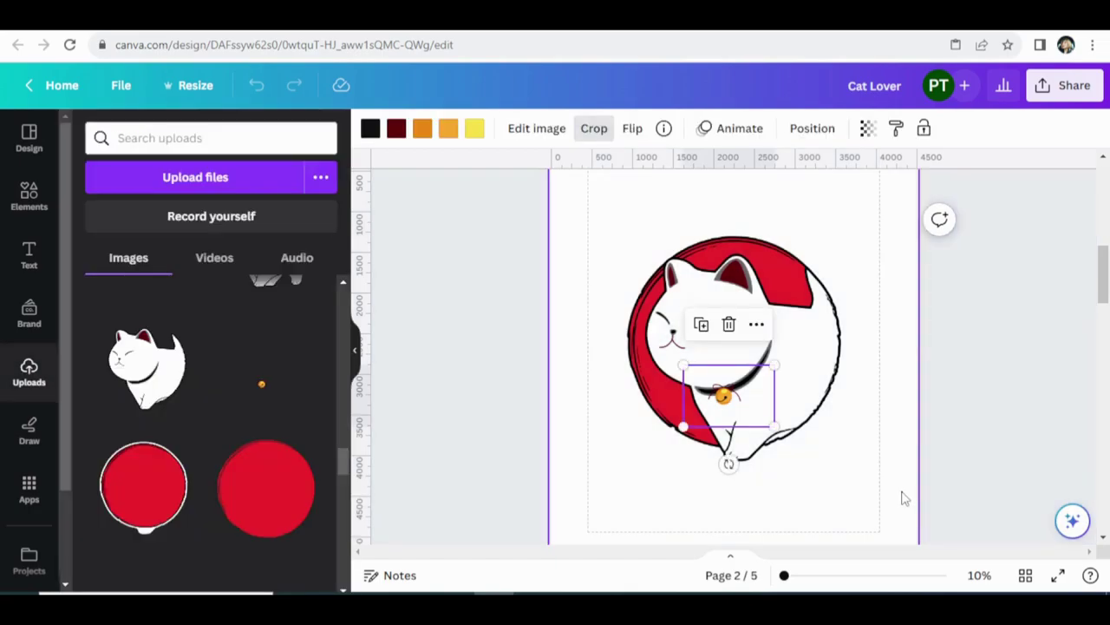
{"action": "left_click", "coordinate": [904, 497]}
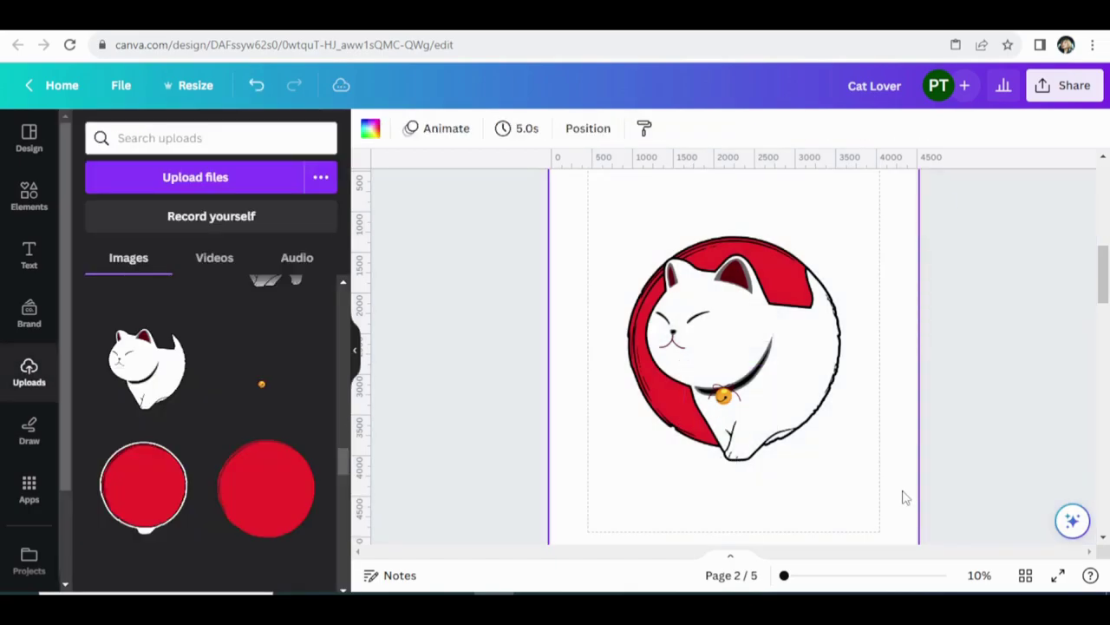
- Paste the vertical text 雪が降る over the circle's lower-left edge on page 2 and enlarge it to about size 183
{"action": "right_click", "coordinate": [669, 419]}
{"action": "left_click", "coordinate": [720, 279]}
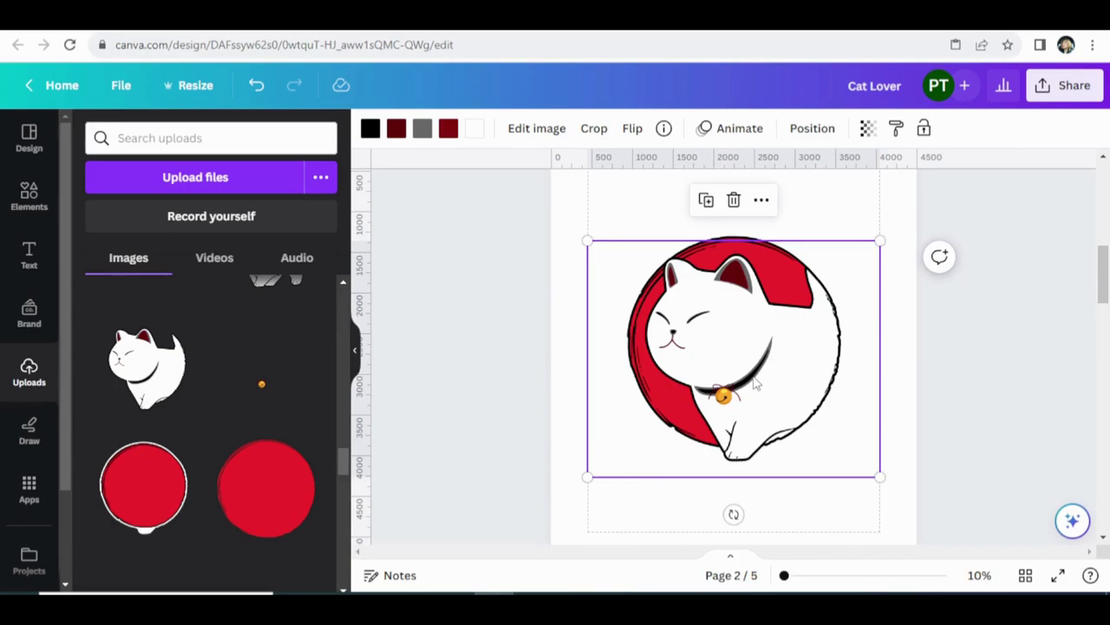
{"action": "left_click_drag", "start_coordinate": [656, 433], "coordinate": [664, 433]}
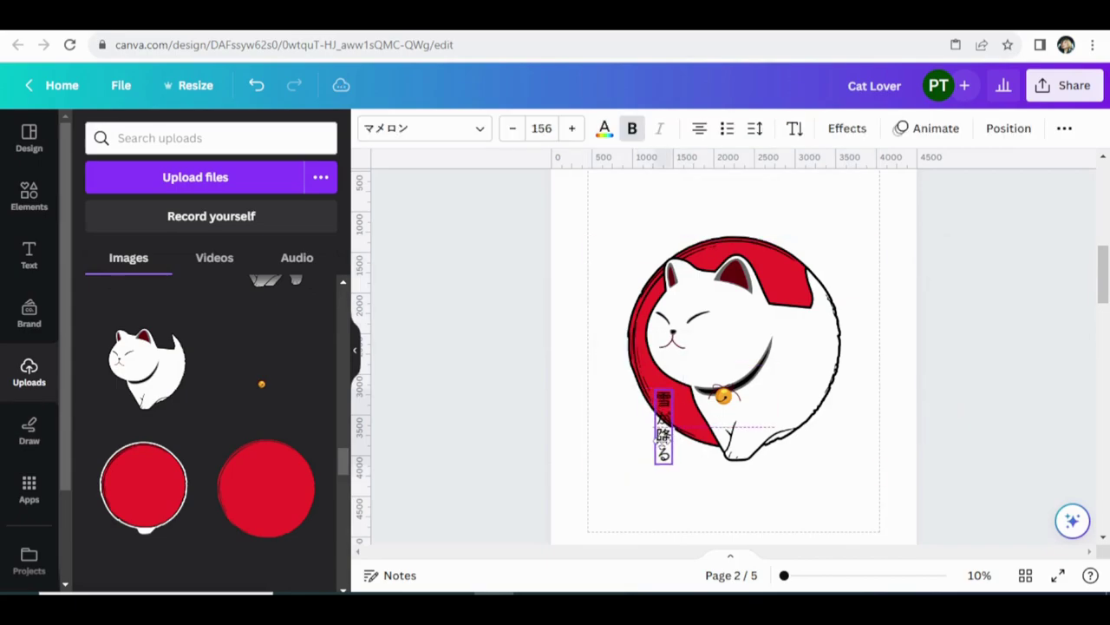
{"action": "left_click_drag", "start_coordinate": [683, 474], "coordinate": [668, 462]}
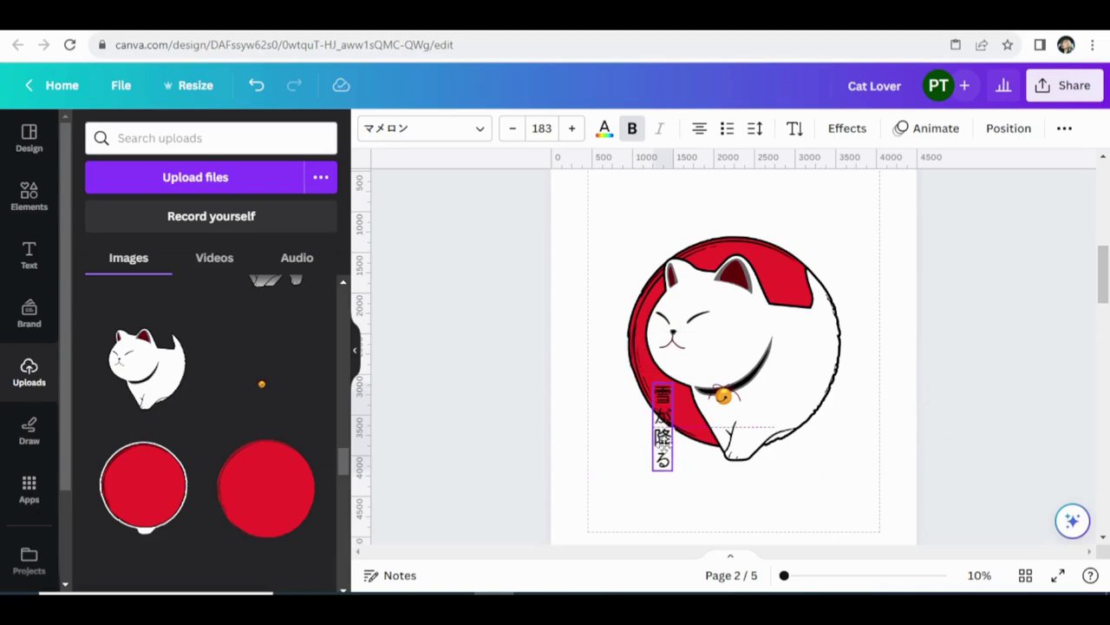
{"action": "left_click", "coordinate": [579, 280]}
- Group the cat, bell, circle and text on page 2 and recolour the circle orange #ea8a15
{"action": "left_click_drag", "start_coordinate": [568, 201], "coordinate": [782, 487]}
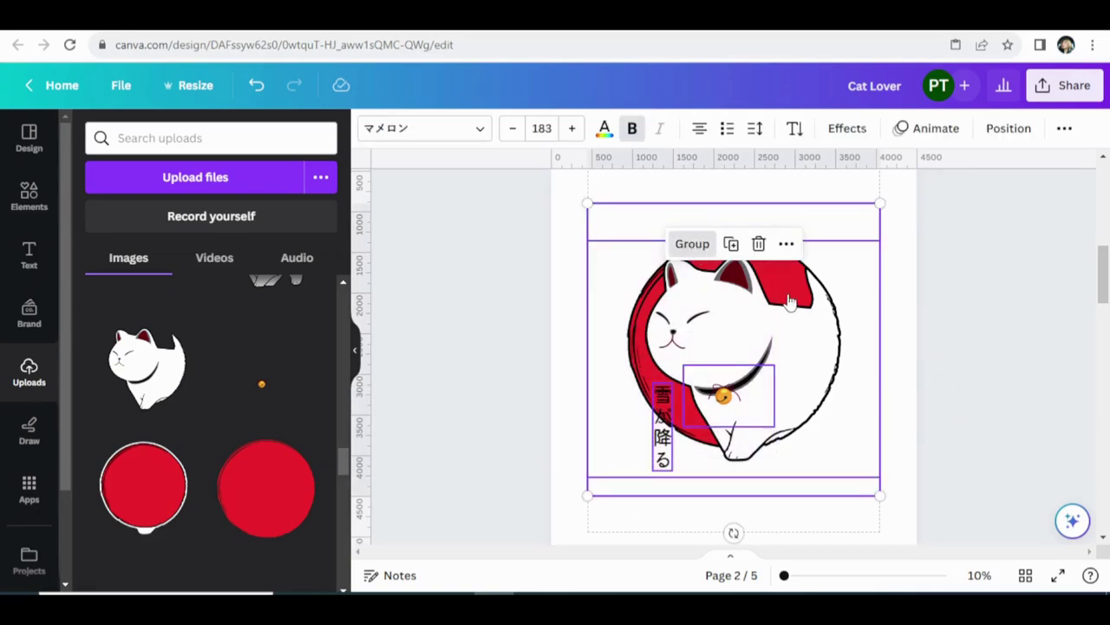
{"action": "left_click", "coordinate": [699, 242]}
{"action": "left_click", "coordinate": [398, 130]}
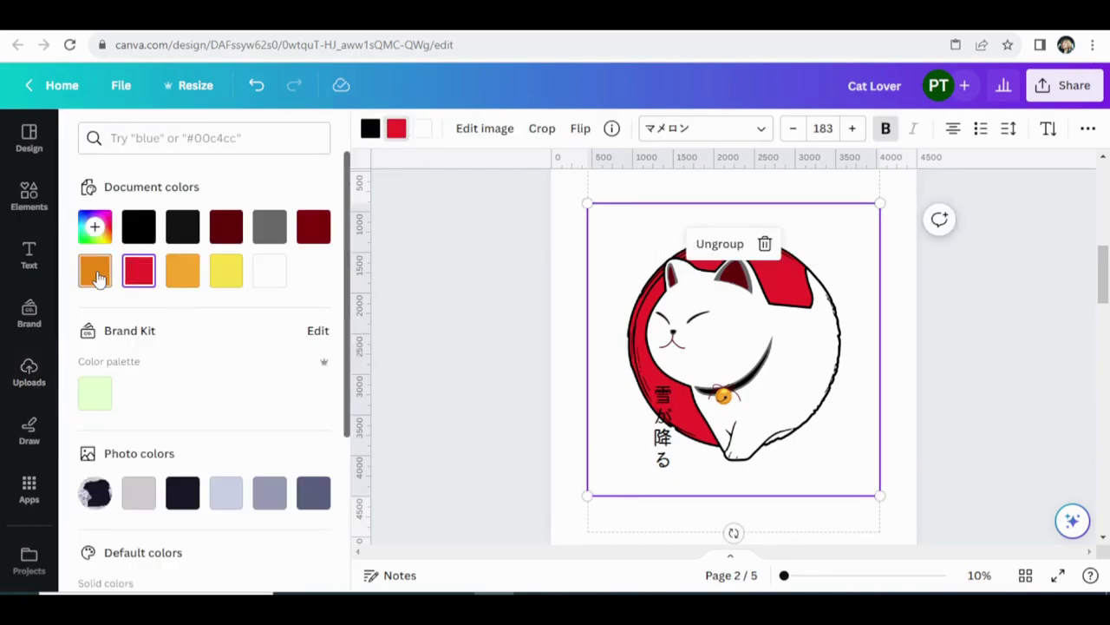
{"action": "left_click", "coordinate": [96, 272]}
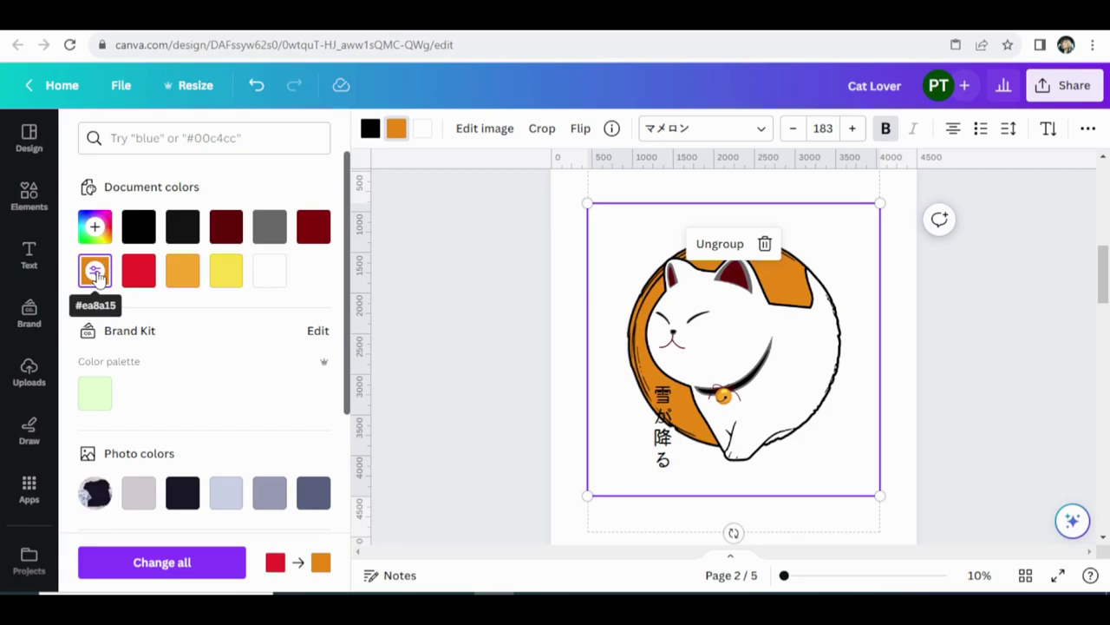
- Set page 2's background to black and the Japanese text's colour to white
{"action": "left_click", "coordinate": [563, 198]}
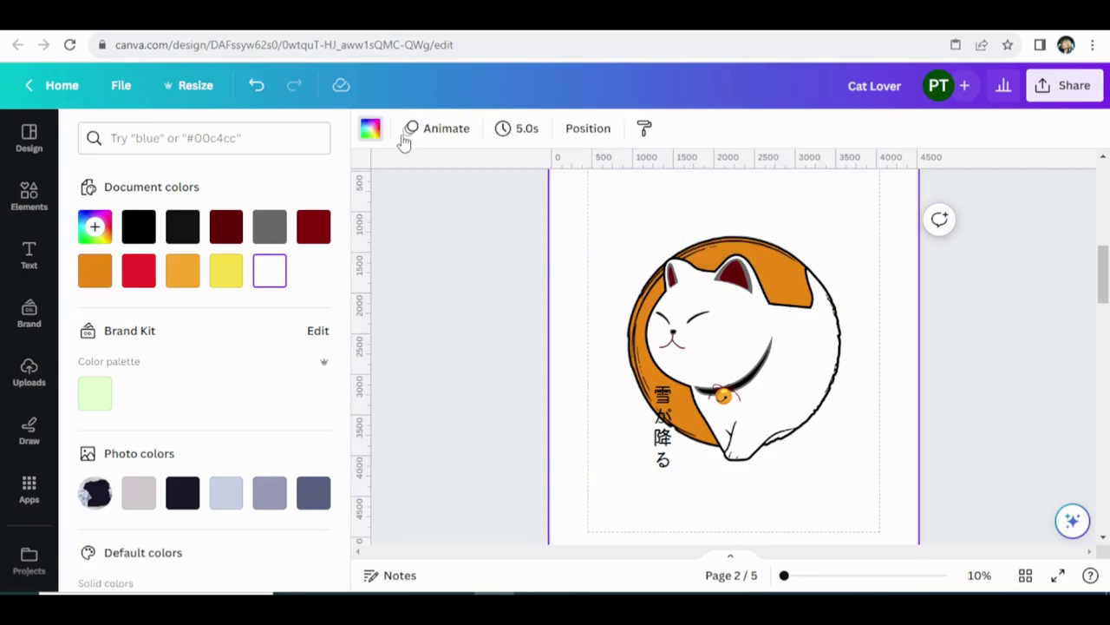
{"action": "left_click", "coordinate": [136, 229]}
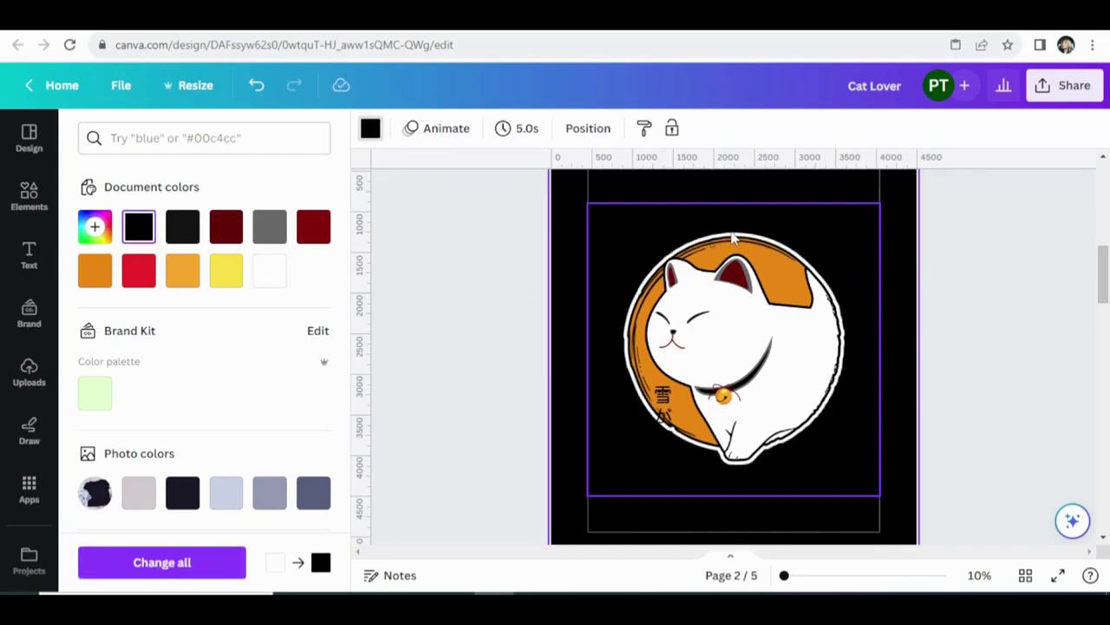
{"action": "left_click", "coordinate": [724, 276]}
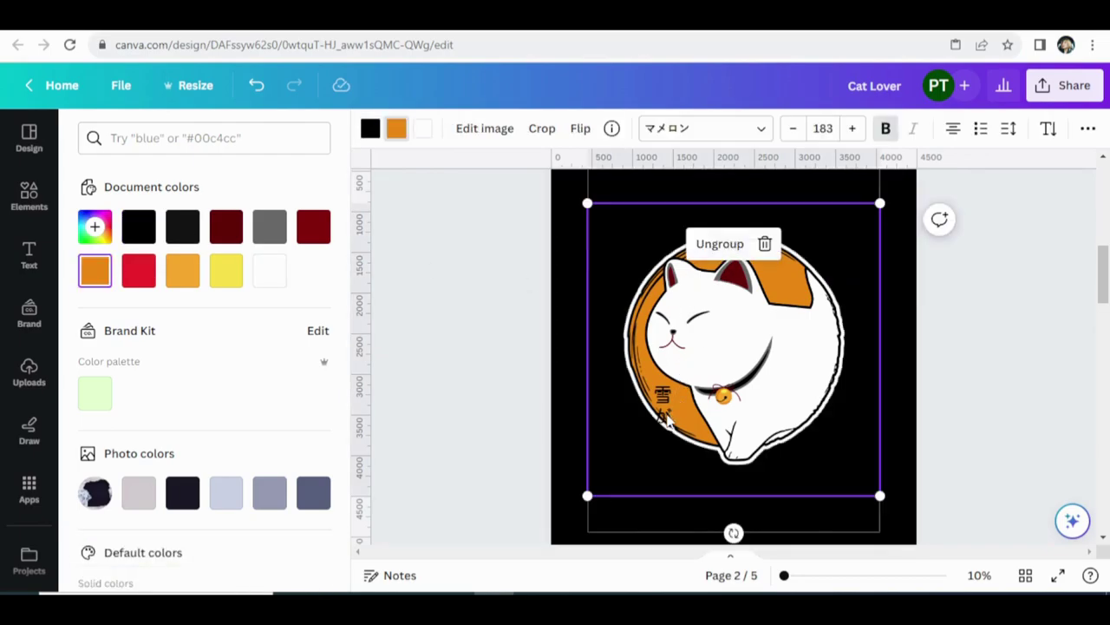
{"action": "left_click", "coordinate": [664, 418]}
{"action": "left_click", "coordinate": [604, 131]}
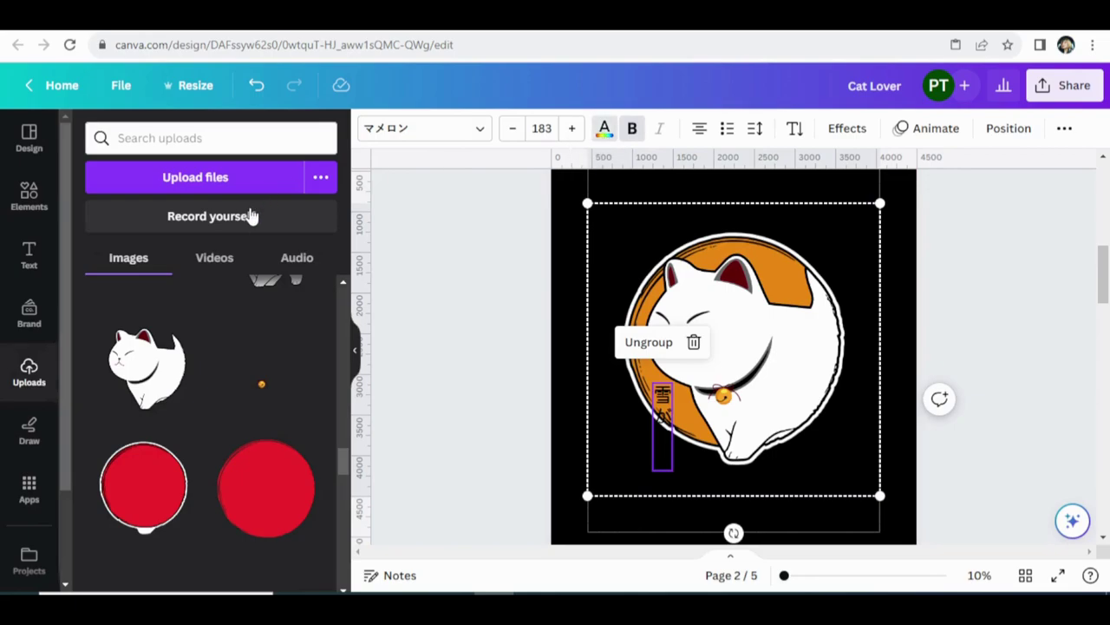
{"action": "left_click", "coordinate": [269, 271]}
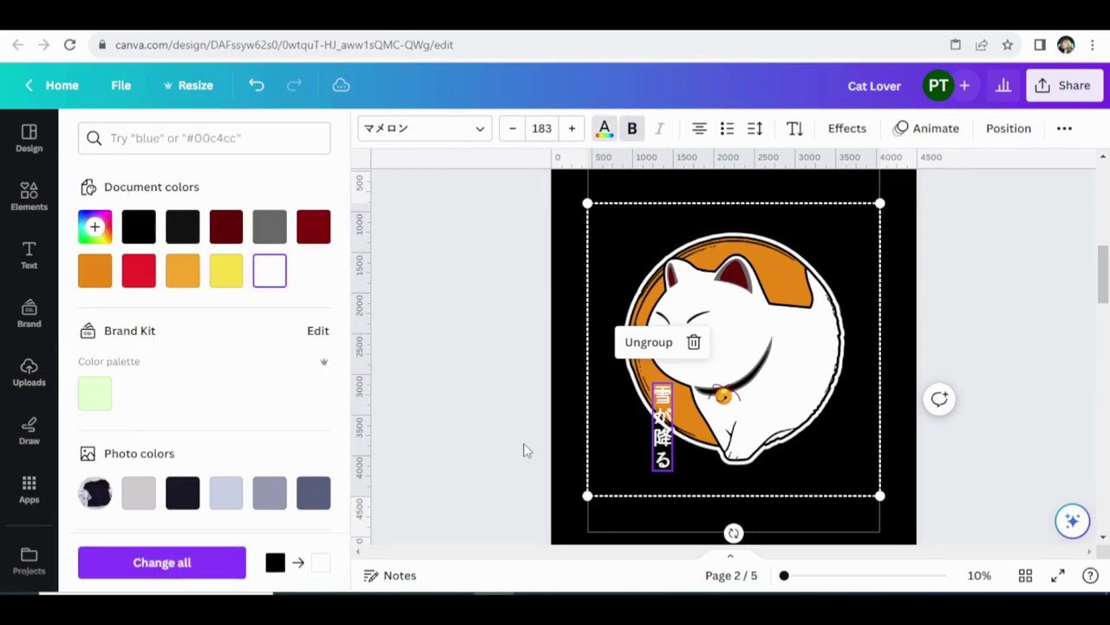
{"action": "key", "text": "Escape"}
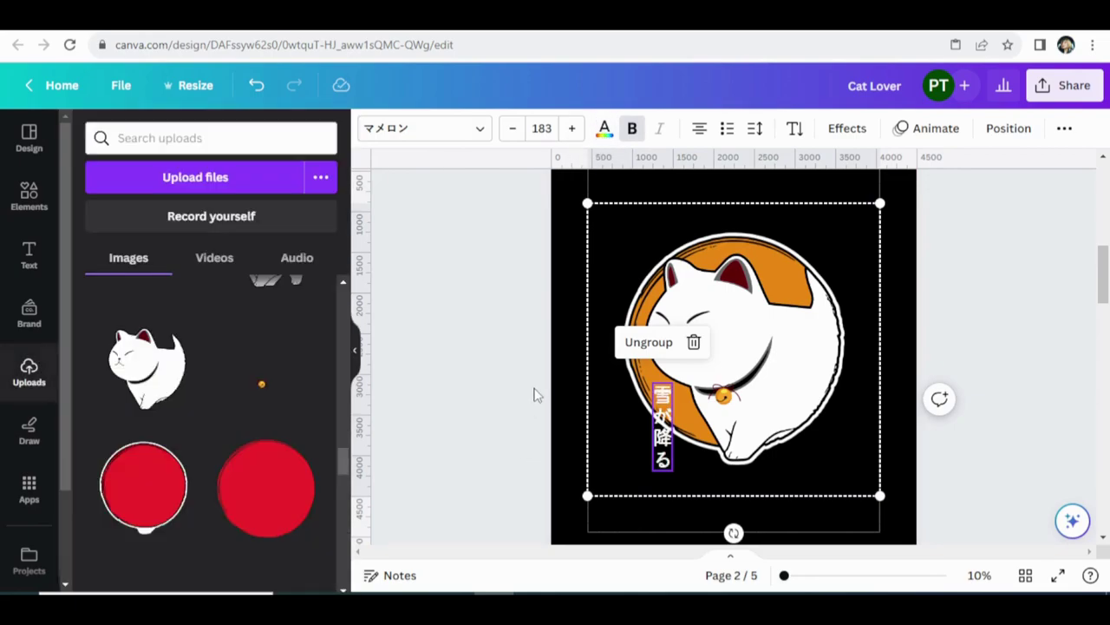
{"action": "left_click", "coordinate": [534, 395]}
- Copy the grouped rounded cat design from page 2 and paste it onto the black T-shirt photo on page 3
{"action": "scroll", "coordinate": [535, 395], "scroll_direction": "down", "scroll_amount": 2}
{"action": "right_click", "coordinate": [729, 217]}
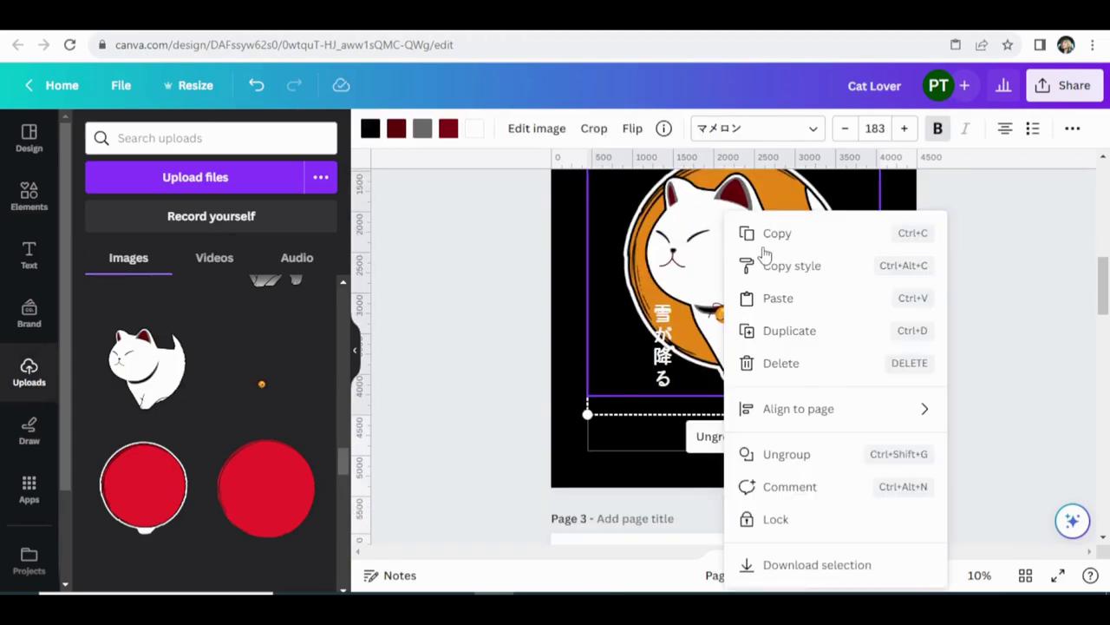
{"action": "left_click", "coordinate": [775, 235]}
{"action": "scroll", "coordinate": [798, 335], "scroll_direction": "down", "scroll_amount": 4}
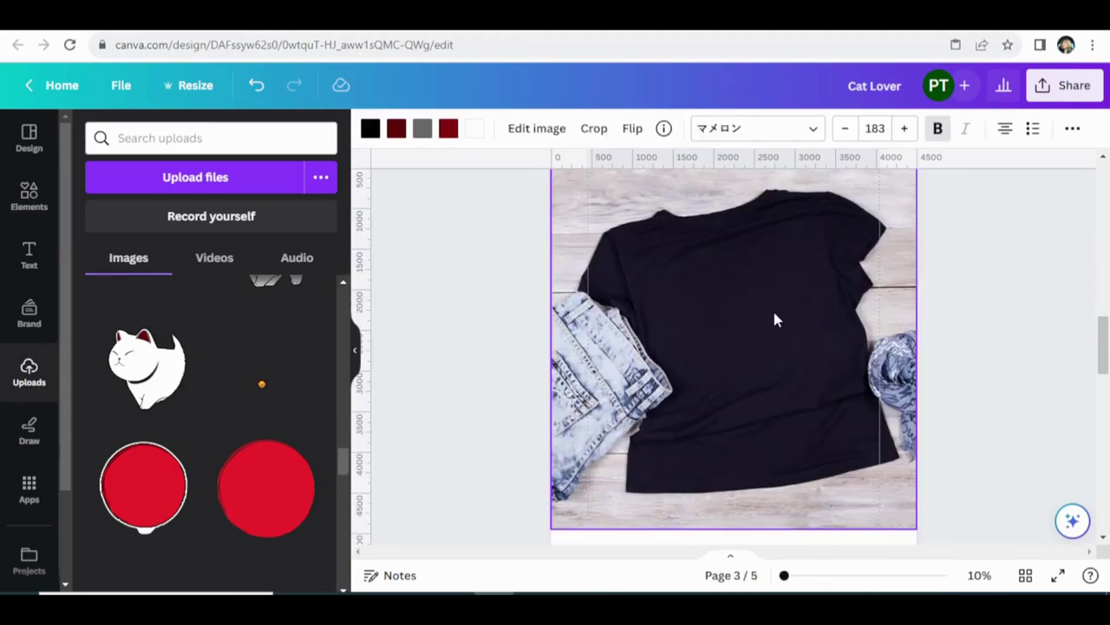
{"action": "right_click", "coordinate": [776, 320]}
{"action": "left_click", "coordinate": [818, 234]}
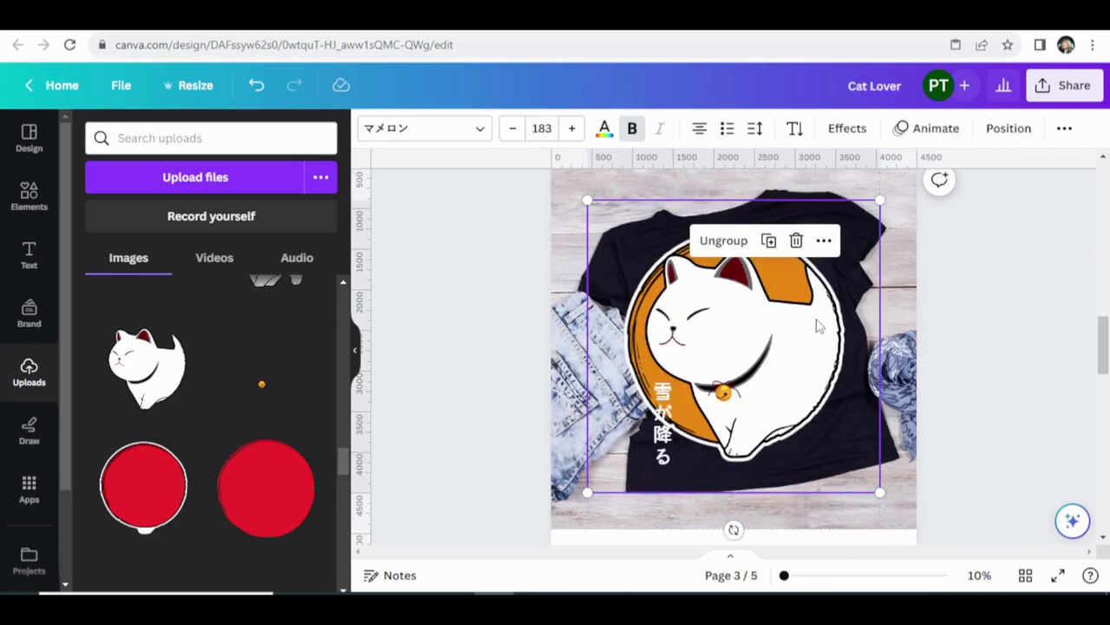
- Shrink the pasted design to about 2,015 by 2,015, centre it on the T-shirt and tilt it slightly counterclockwise
{"action": "left_click_drag", "start_coordinate": [781, 383], "coordinate": [752, 365]}
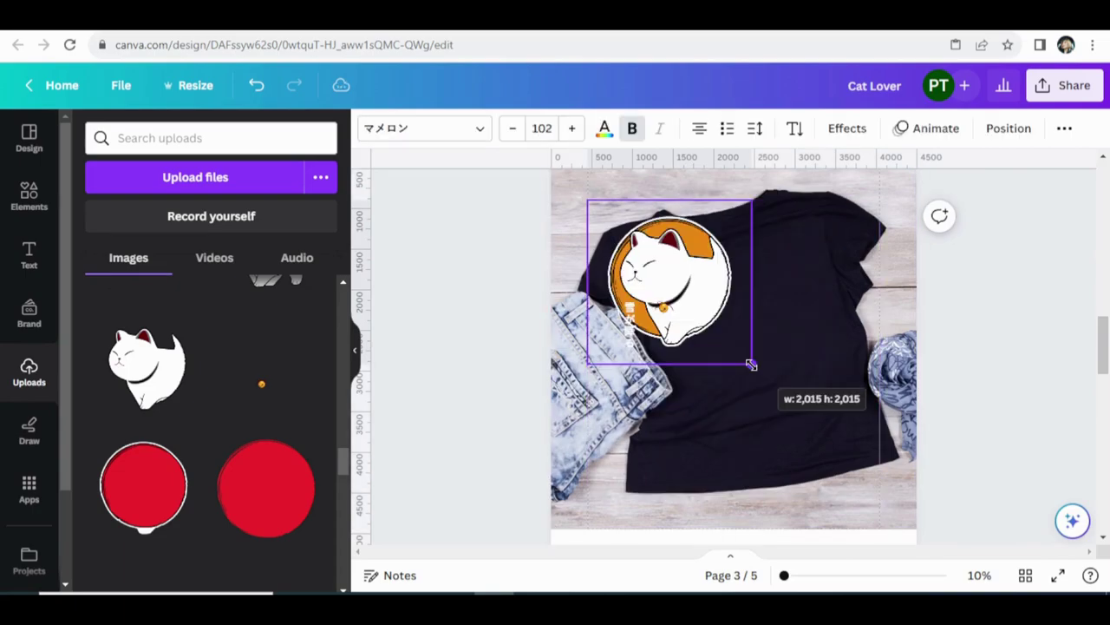
{"action": "left_click_drag", "start_coordinate": [662, 295], "coordinate": [736, 348]}
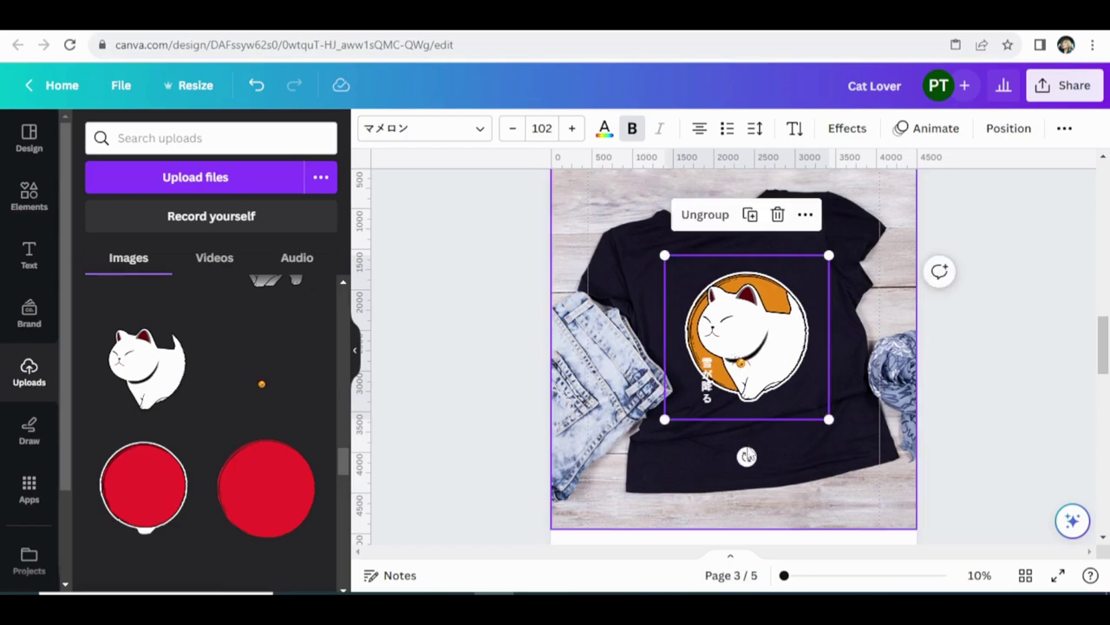
{"action": "left_click_drag", "start_coordinate": [749, 456], "coordinate": [755, 456]}
{"action": "left_click", "coordinate": [957, 362]}
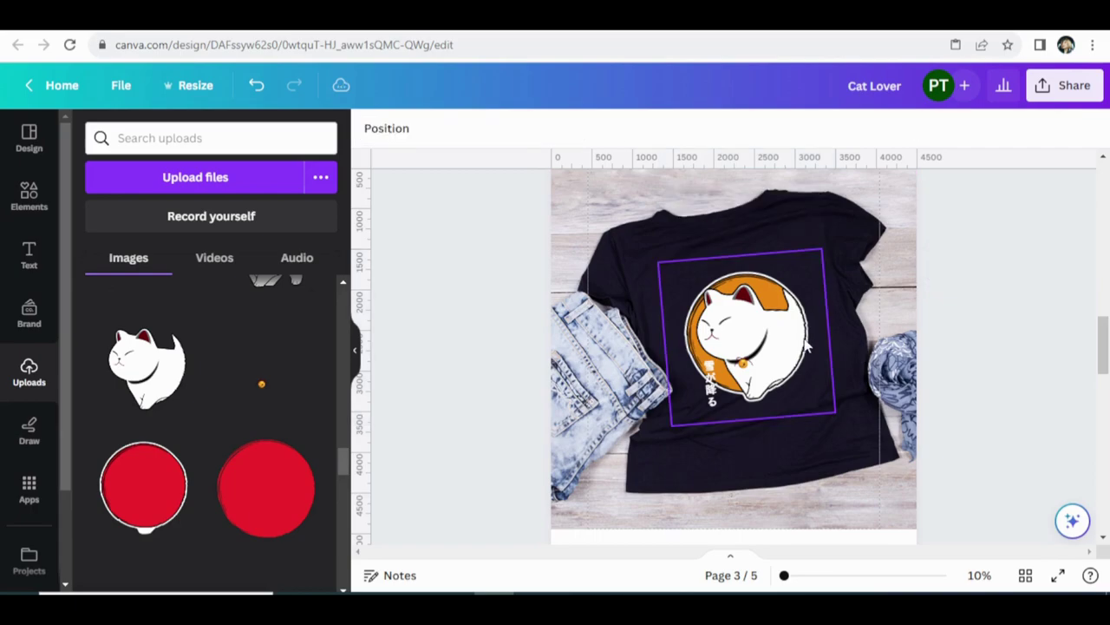
{"action": "left_click", "coordinate": [775, 341]}
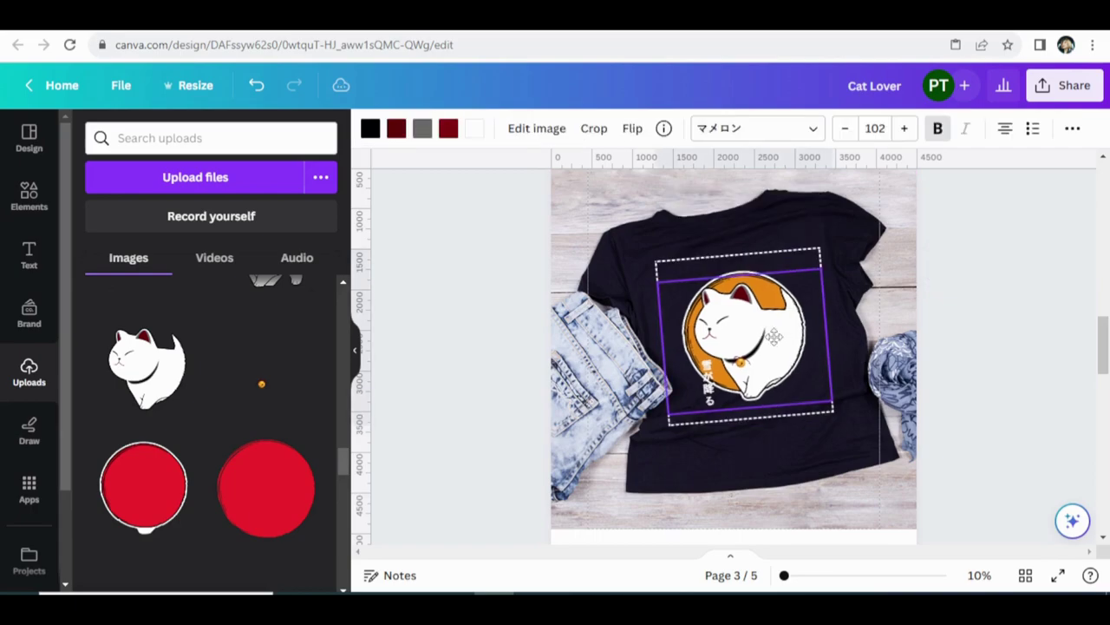
- Try red #ed252b for the circle of the T-shirt design on page 3 and restore orange #ea8a15
{"action": "left_click", "coordinate": [720, 273]}
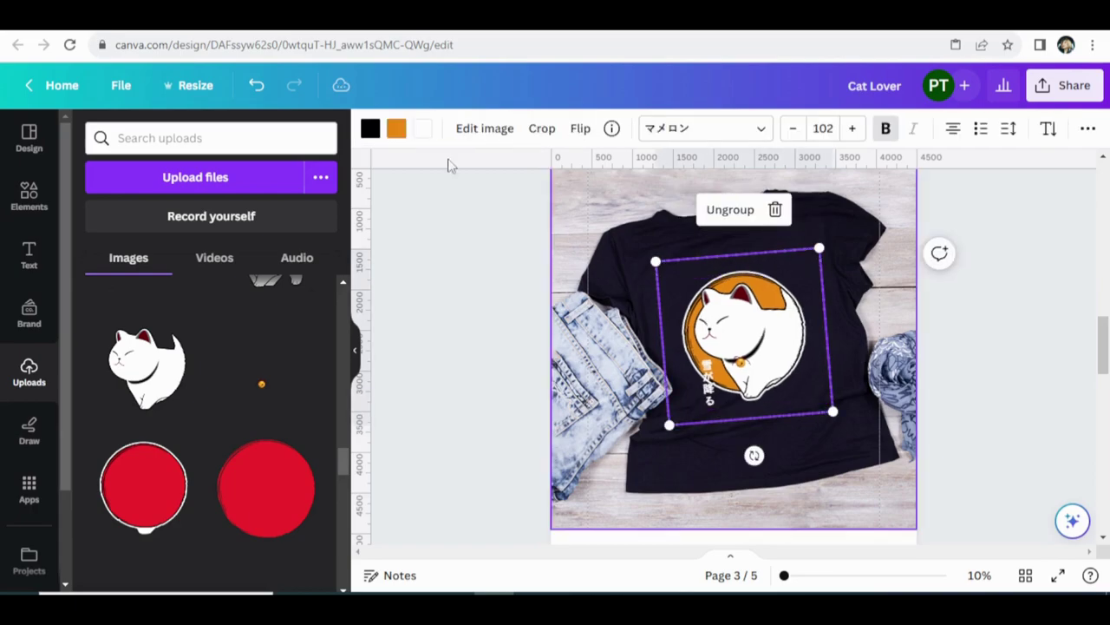
{"action": "left_click", "coordinate": [396, 129]}
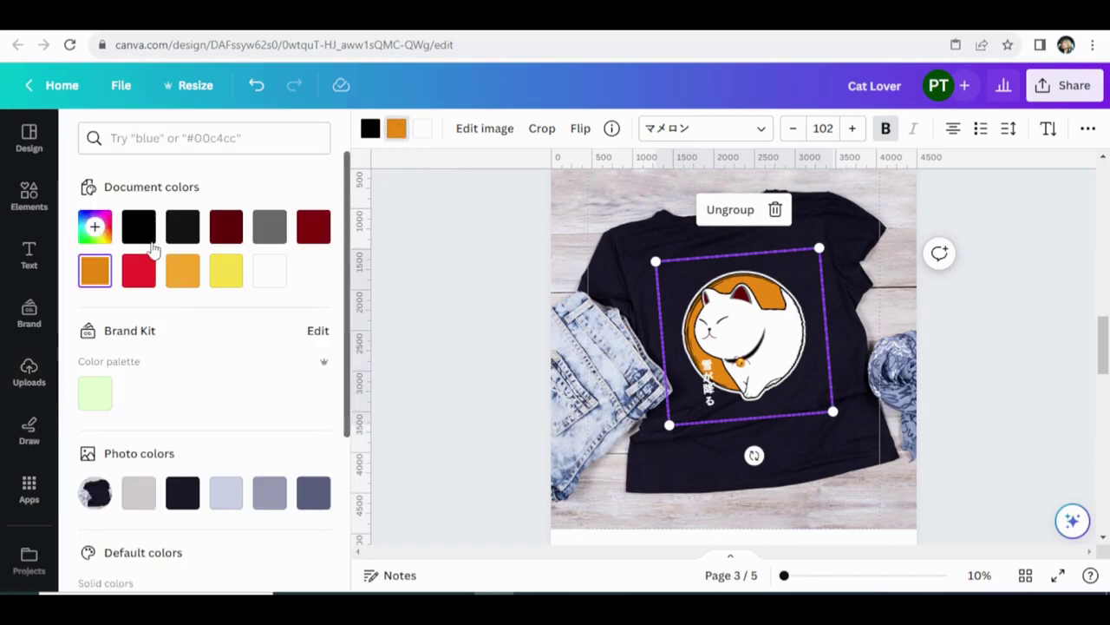
{"action": "left_click", "coordinate": [138, 271]}
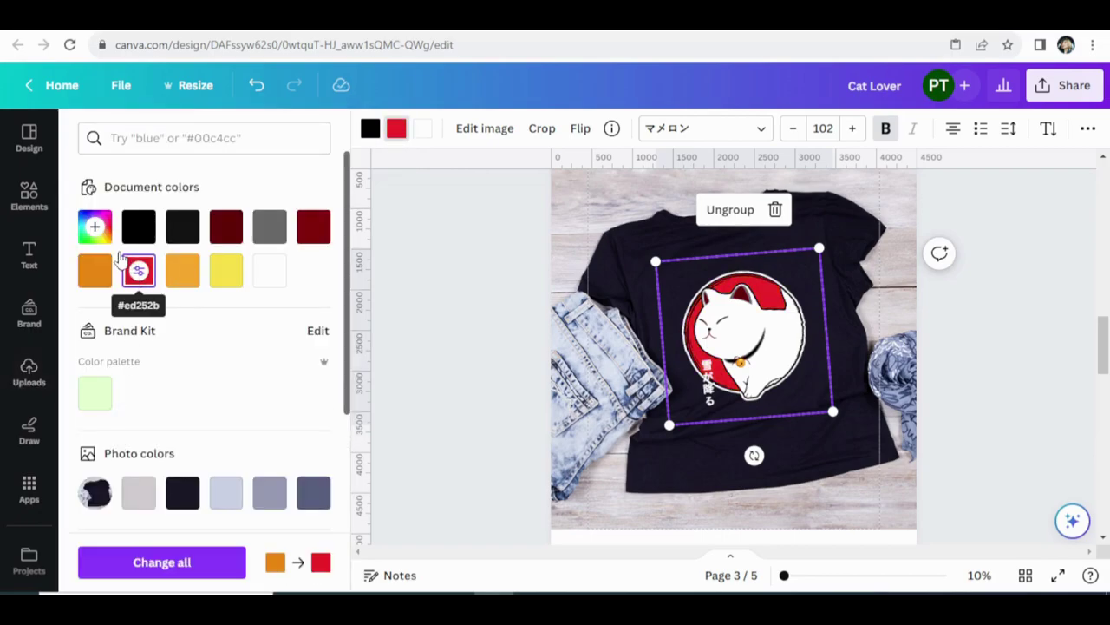
{"action": "left_click", "coordinate": [95, 270]}
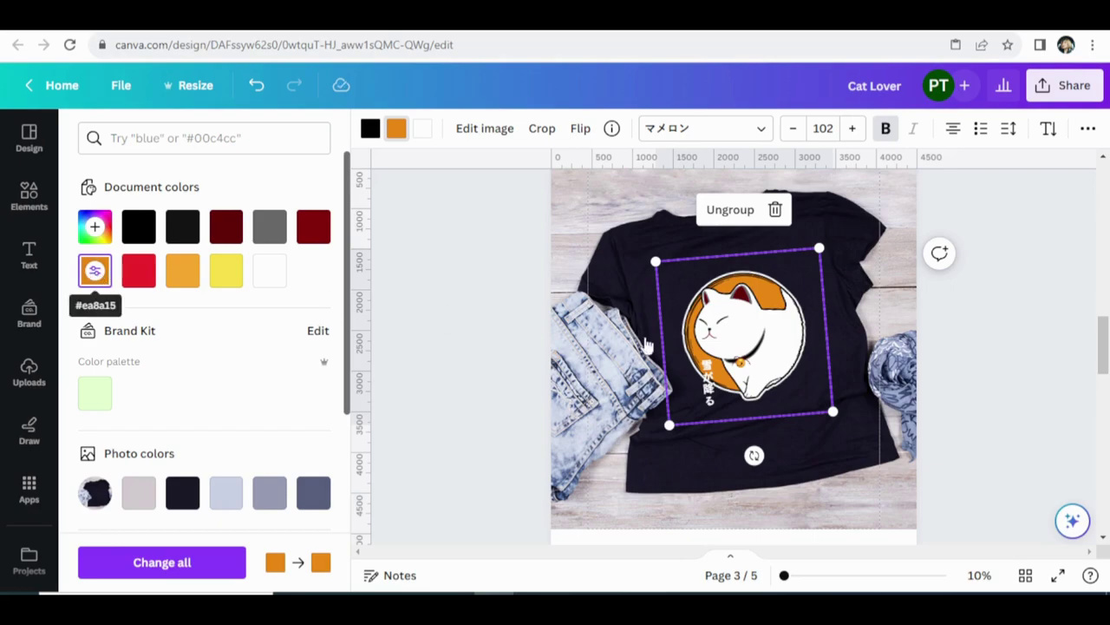
{"action": "left_click", "coordinate": [1011, 488]}
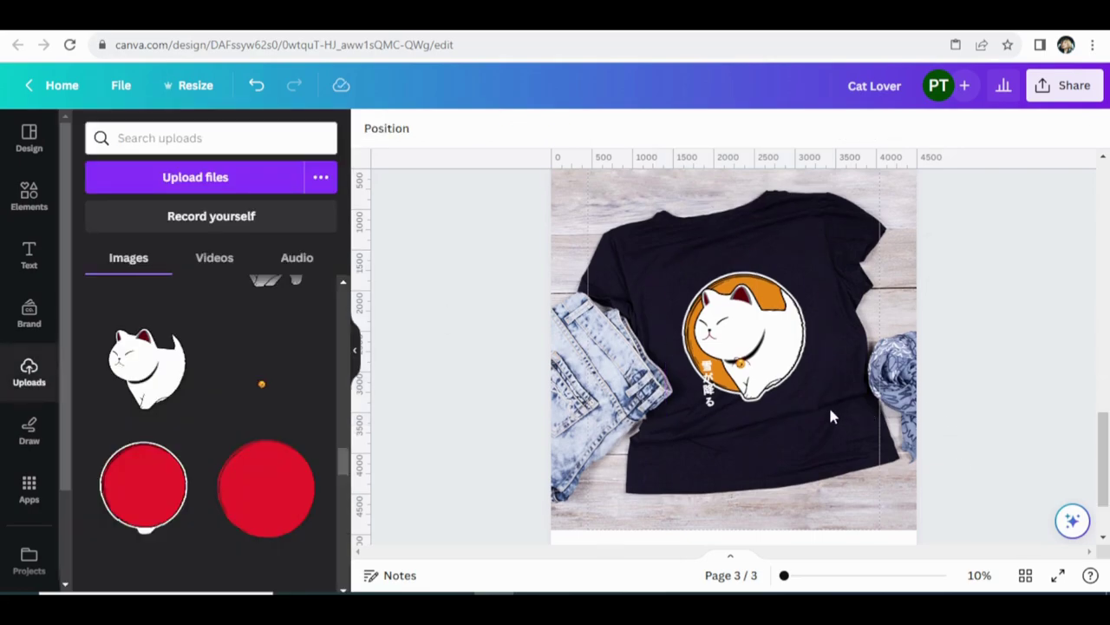
- Duplicate the T-shirt mockup page and delete the rounded cat design from the copy on page 4
{"action": "scroll", "coordinate": [830, 399], "scroll_direction": "up", "scroll_amount": 3}
{"action": "left_click", "coordinate": [846, 275]}
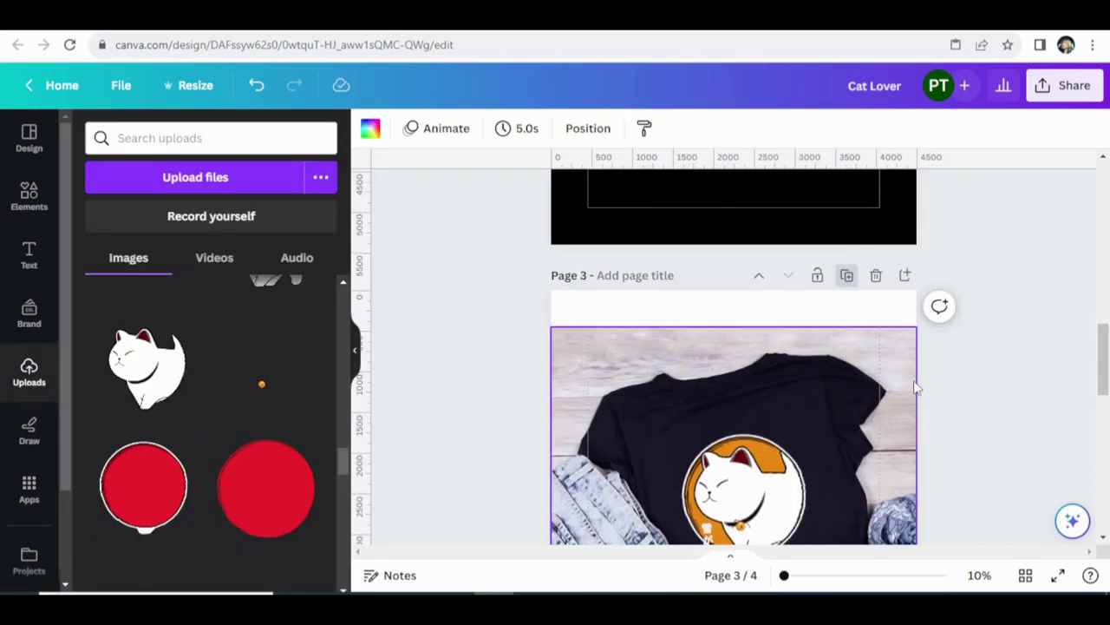
{"action": "left_click", "coordinate": [778, 486]}
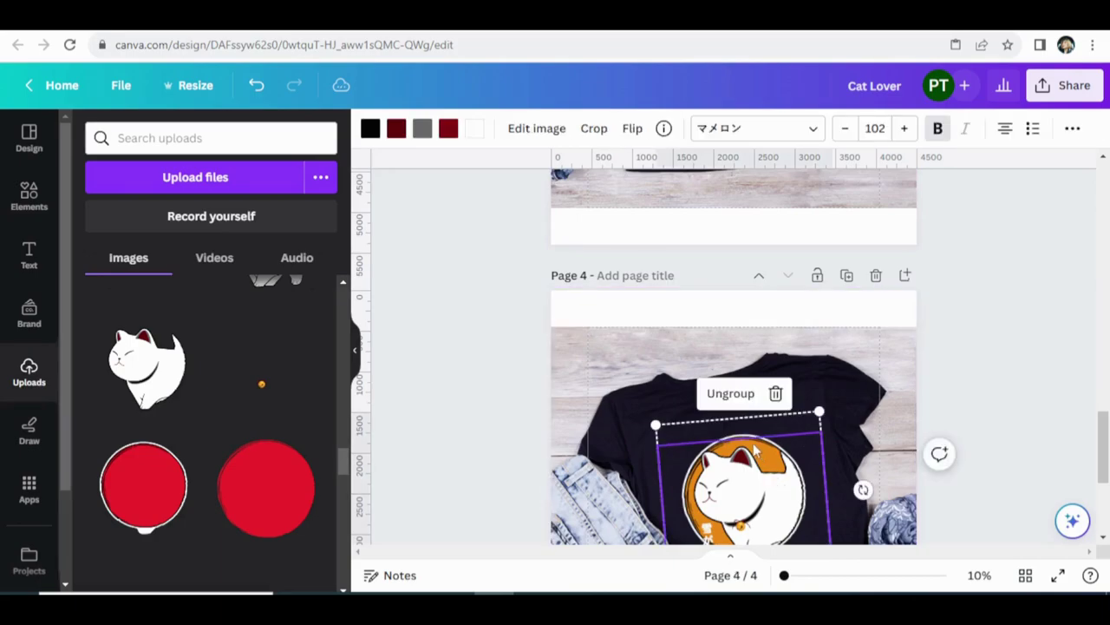
{"action": "scroll", "coordinate": [755, 451], "scroll_direction": "down", "scroll_amount": 1}
{"action": "key", "text": "Delete"}
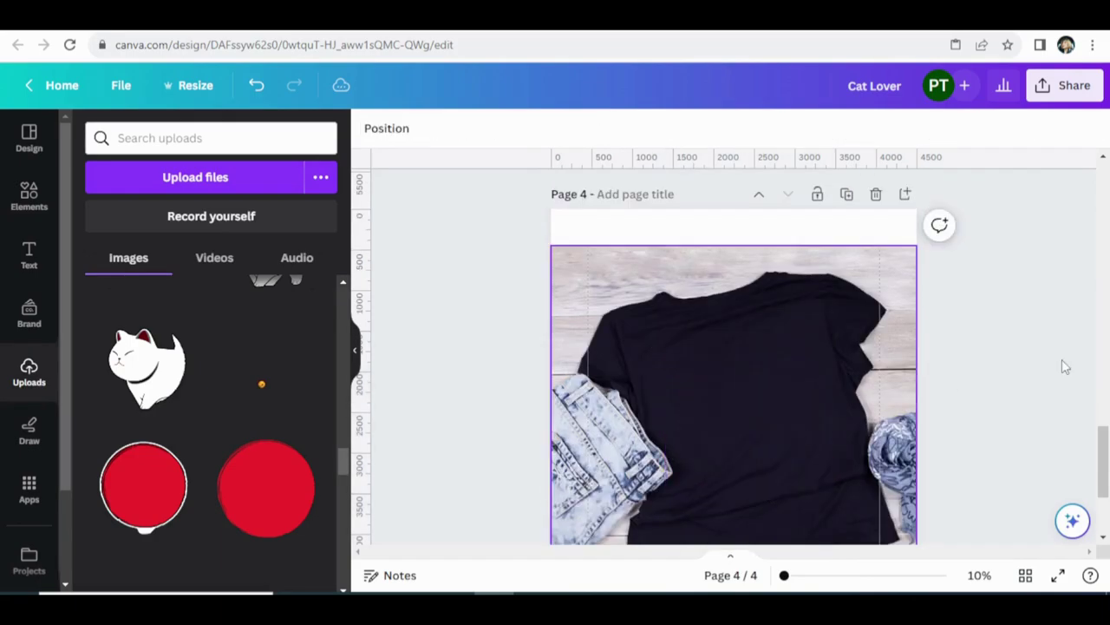
- Copy the grouped red-circle cat design from page 1 and paste it onto the black T-shirt photo on page 4
{"action": "left_click_drag", "start_coordinate": [1104, 469], "coordinate": [1057, 232]}
{"action": "right_click", "coordinate": [791, 260]}
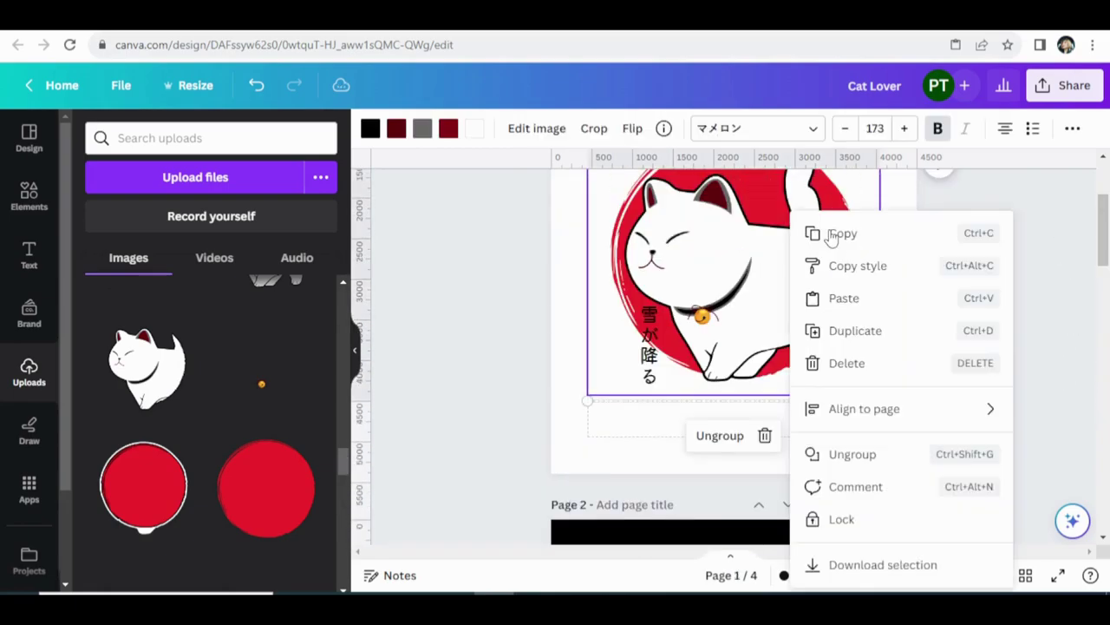
{"action": "left_click", "coordinate": [841, 235]}
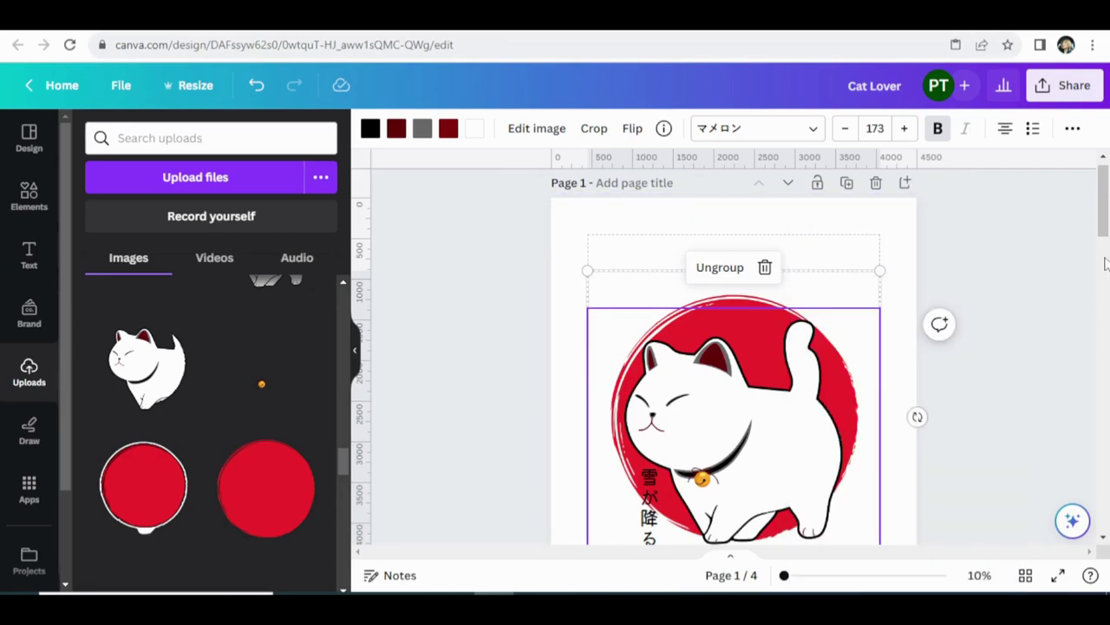
{"action": "left_click_drag", "start_coordinate": [1106, 217], "coordinate": [1106, 477]}
{"action": "left_click", "coordinate": [704, 356]}
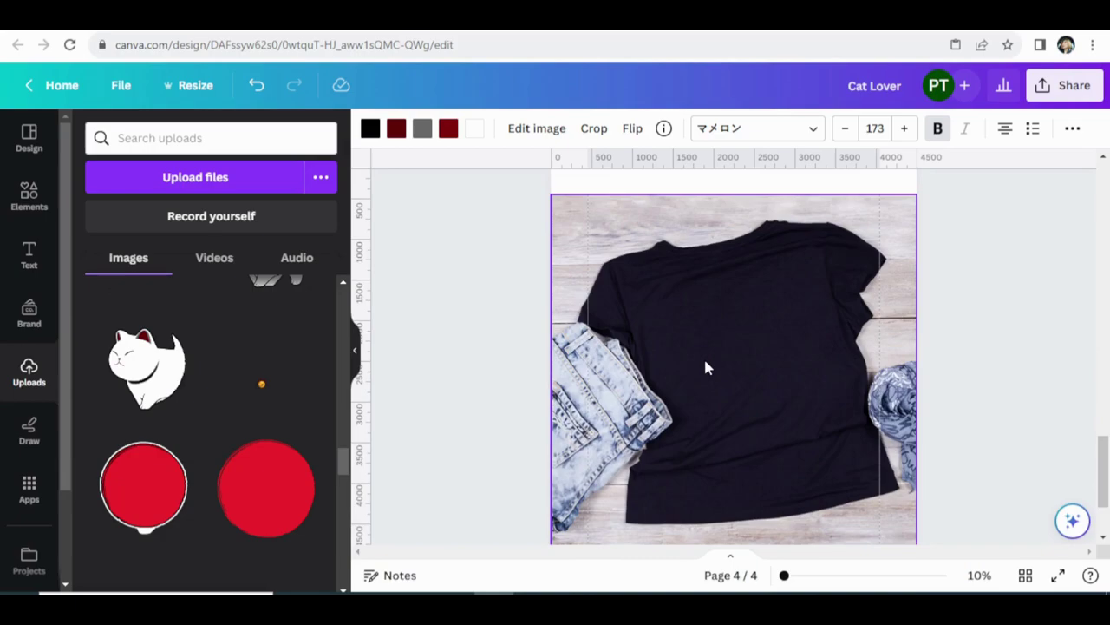
{"action": "right_click", "coordinate": [739, 288]}
{"action": "left_click", "coordinate": [766, 235]}
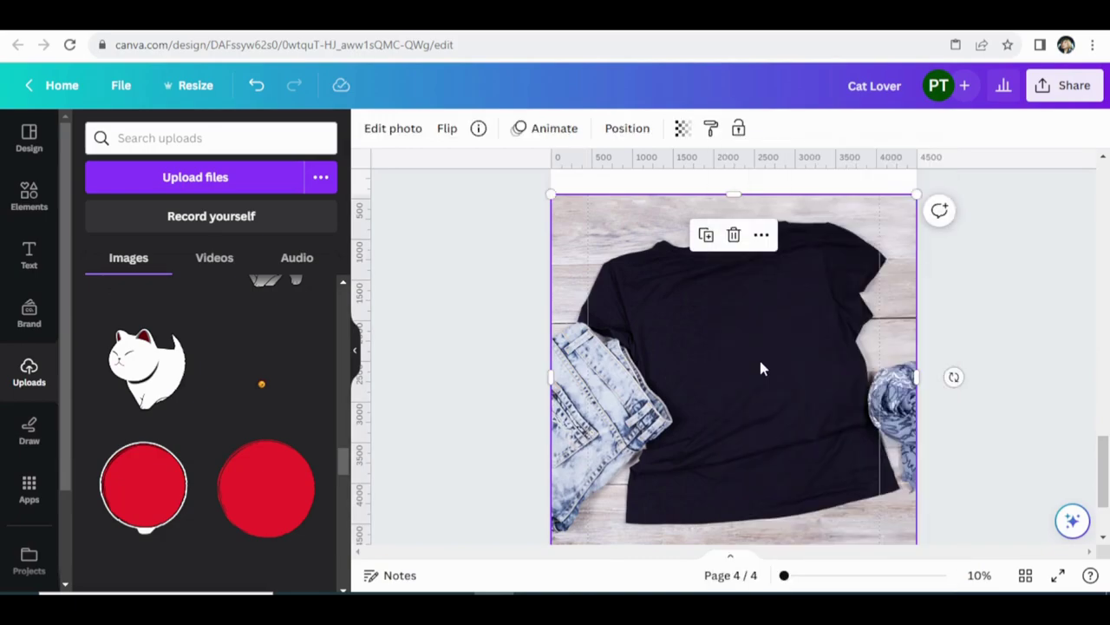
- Recolour the pasted design's Japanese text white, and fit the design on the T-shirt's centre at roughly half size with a slight counterclockwise tilt
{"action": "left_click", "coordinate": [646, 475]}
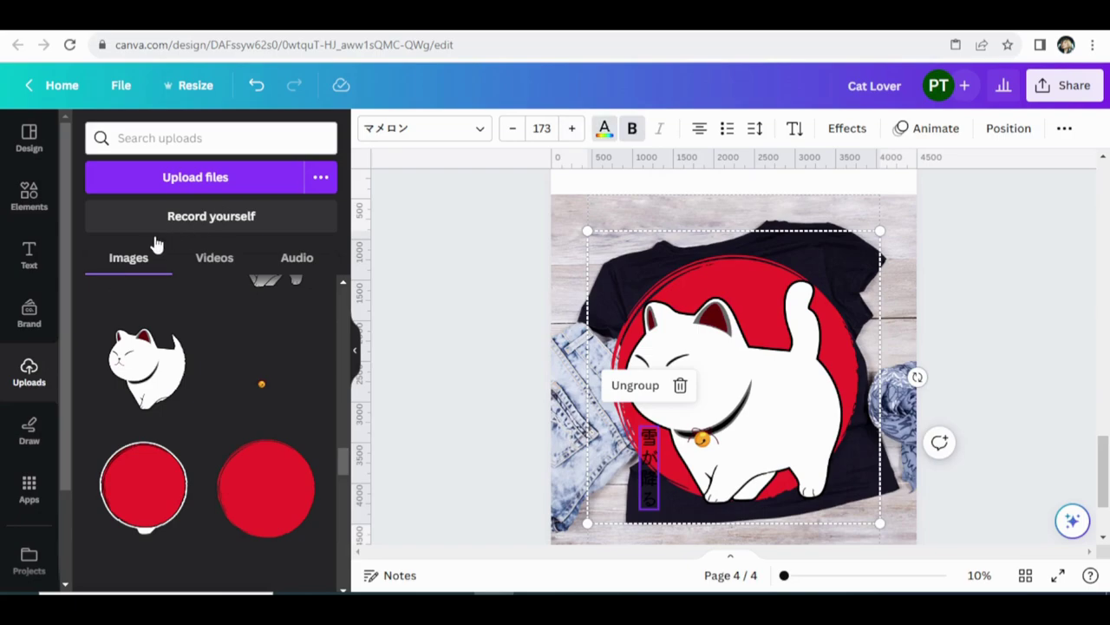
{"action": "left_click", "coordinate": [269, 270]}
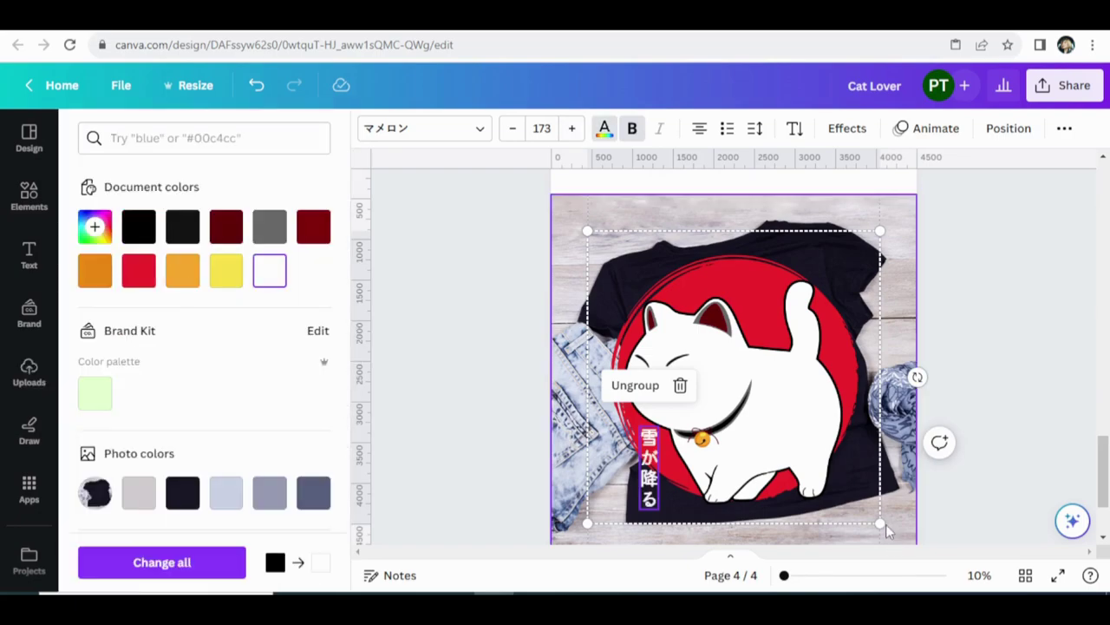
{"action": "left_click_drag", "start_coordinate": [882, 524], "coordinate": [738, 390]}
{"action": "left_click_drag", "start_coordinate": [672, 328], "coordinate": [746, 386]}
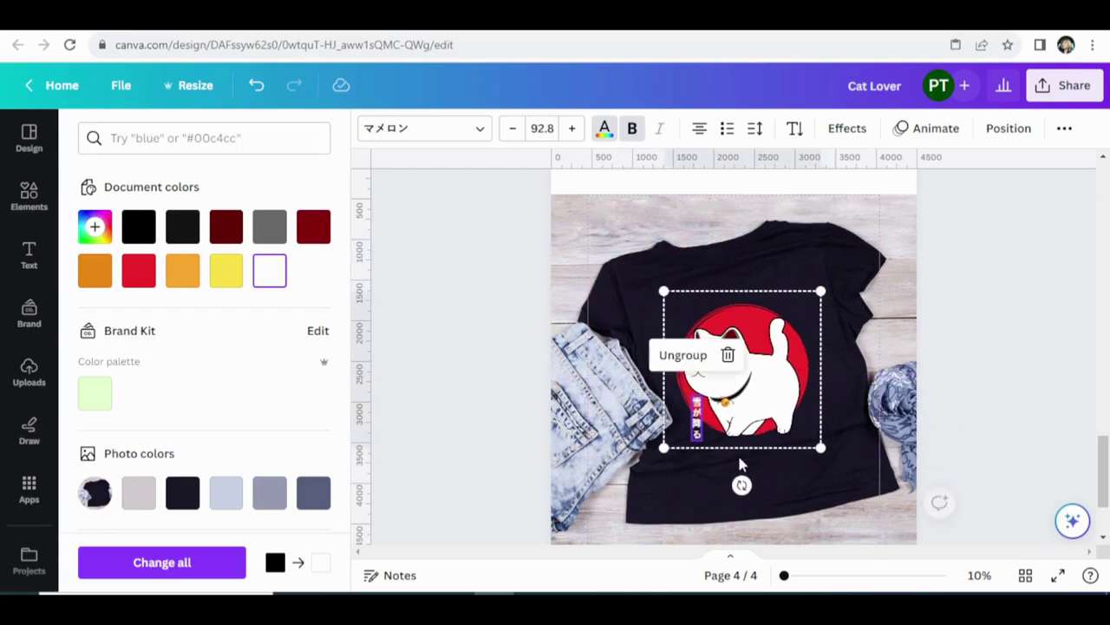
{"action": "left_click_drag", "start_coordinate": [741, 485], "coordinate": [756, 497]}
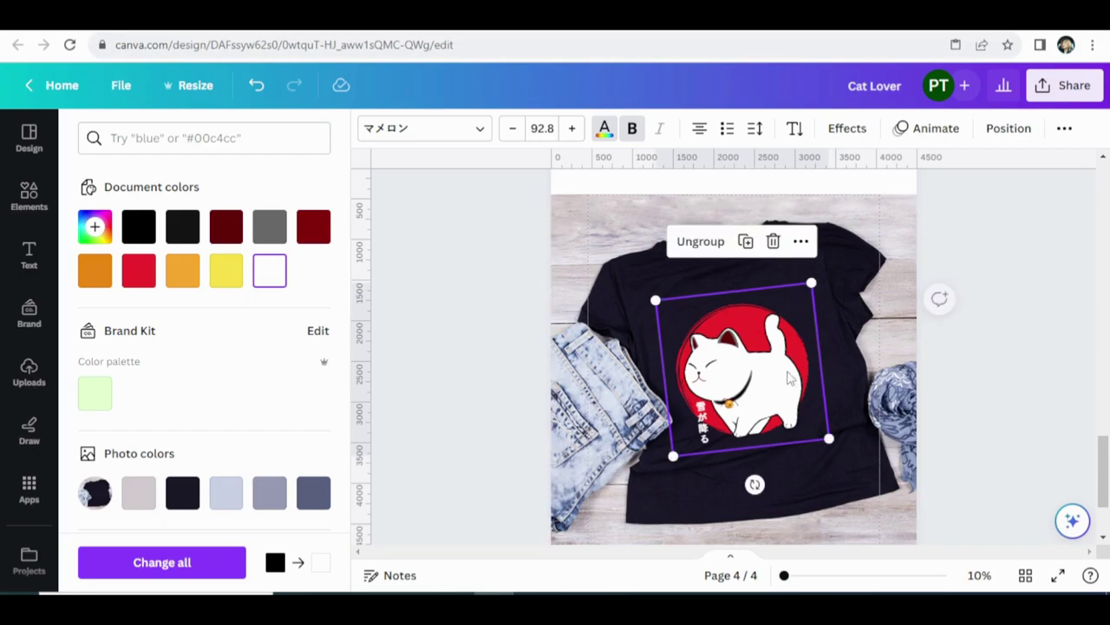
{"action": "left_click", "coordinate": [982, 411]}
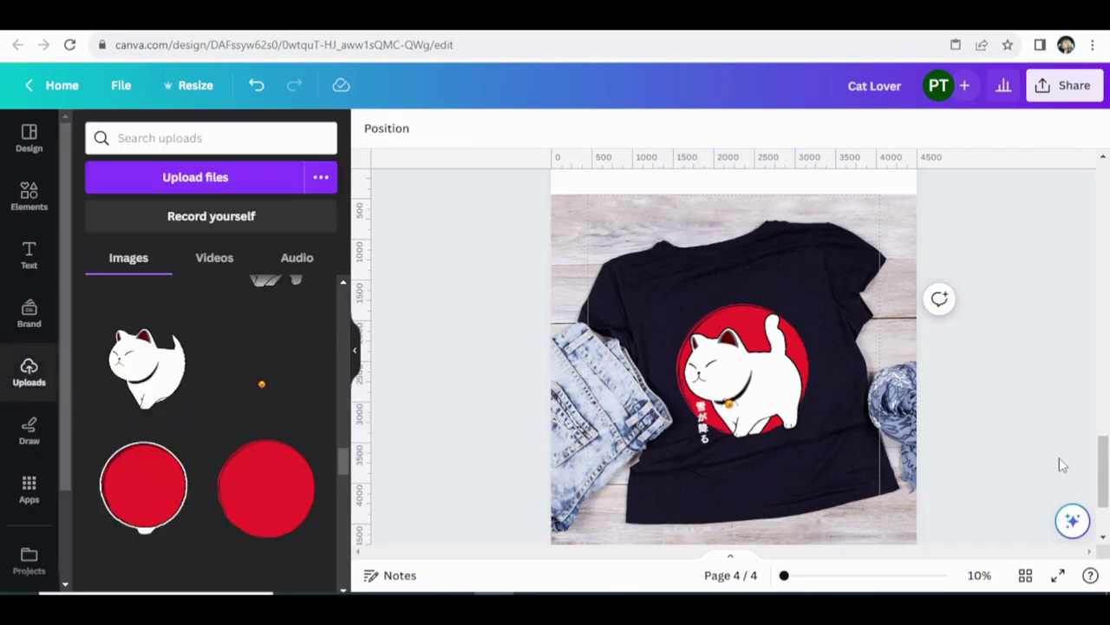
- Show all pages in grid view and choose JPG as the file type for downloading the design
{"action": "left_click", "coordinate": [1025, 576]}
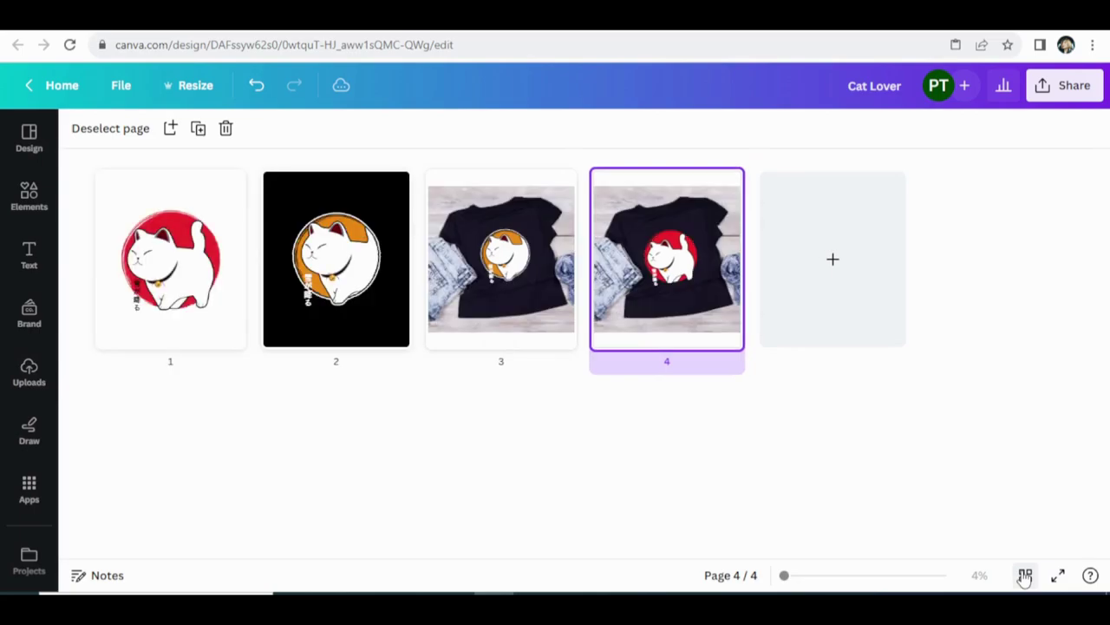
{"action": "left_click", "coordinate": [1063, 88]}
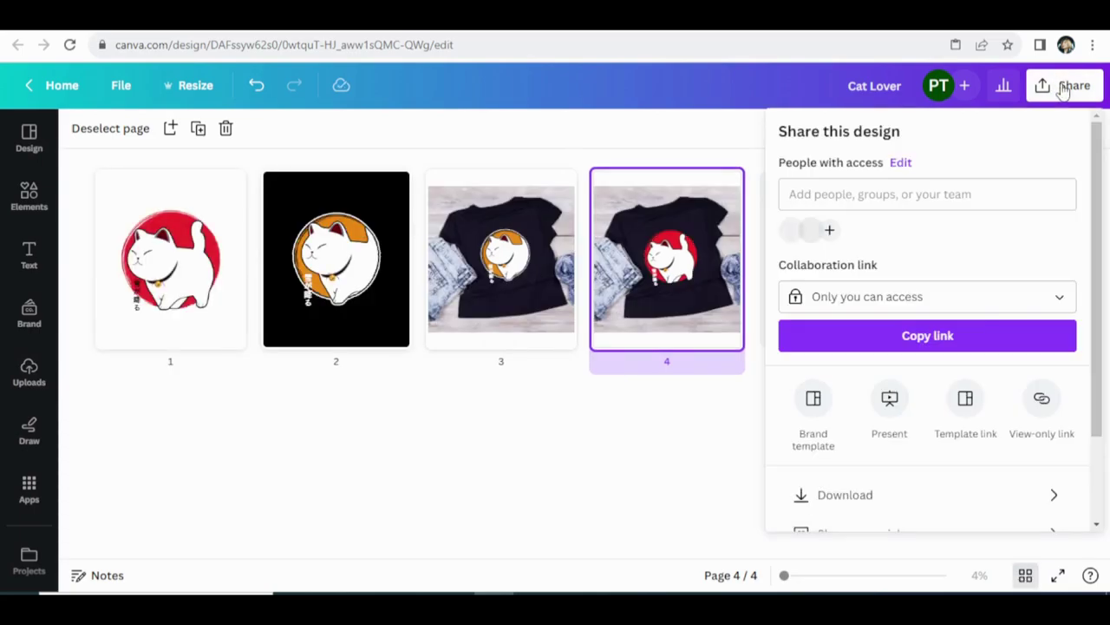
{"action": "left_click", "coordinate": [871, 482]}
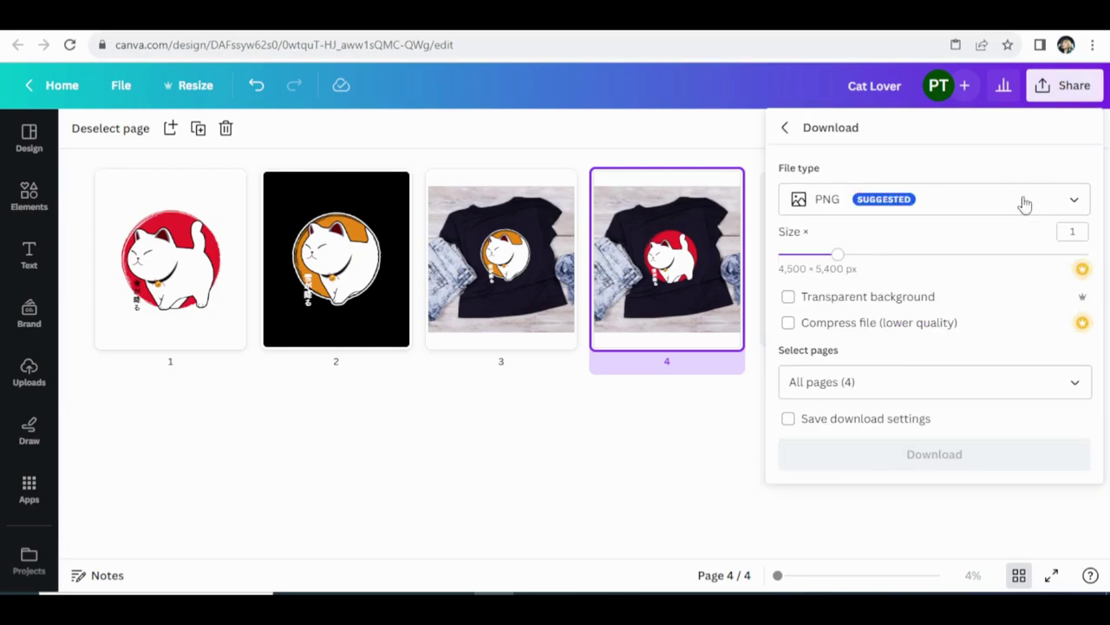
{"action": "left_click", "coordinate": [808, 201]}
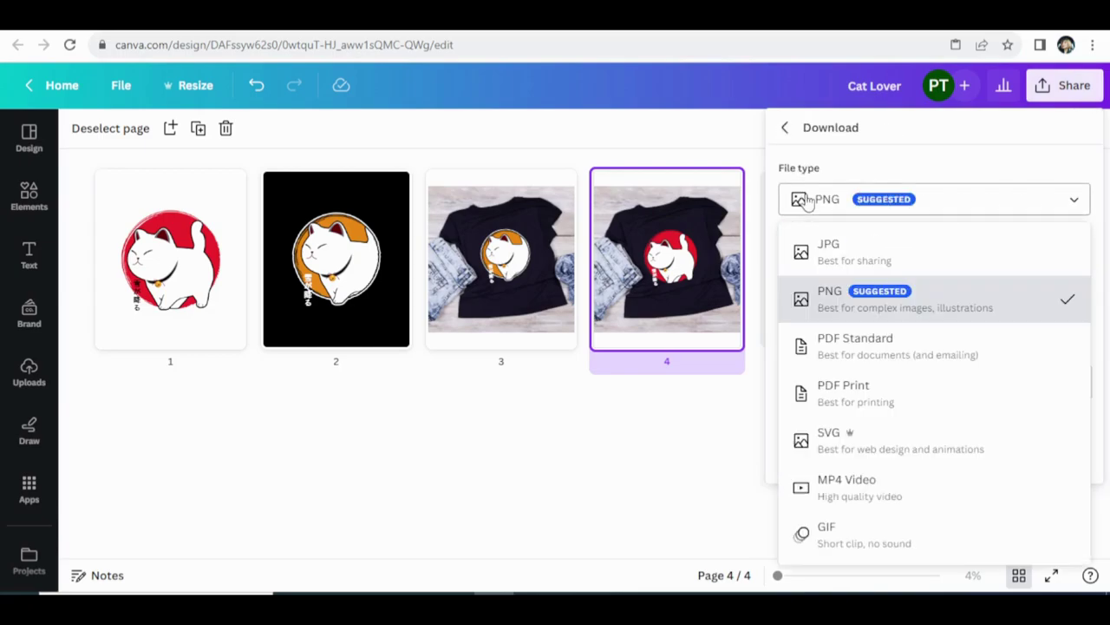
{"action": "left_click", "coordinate": [809, 250]}
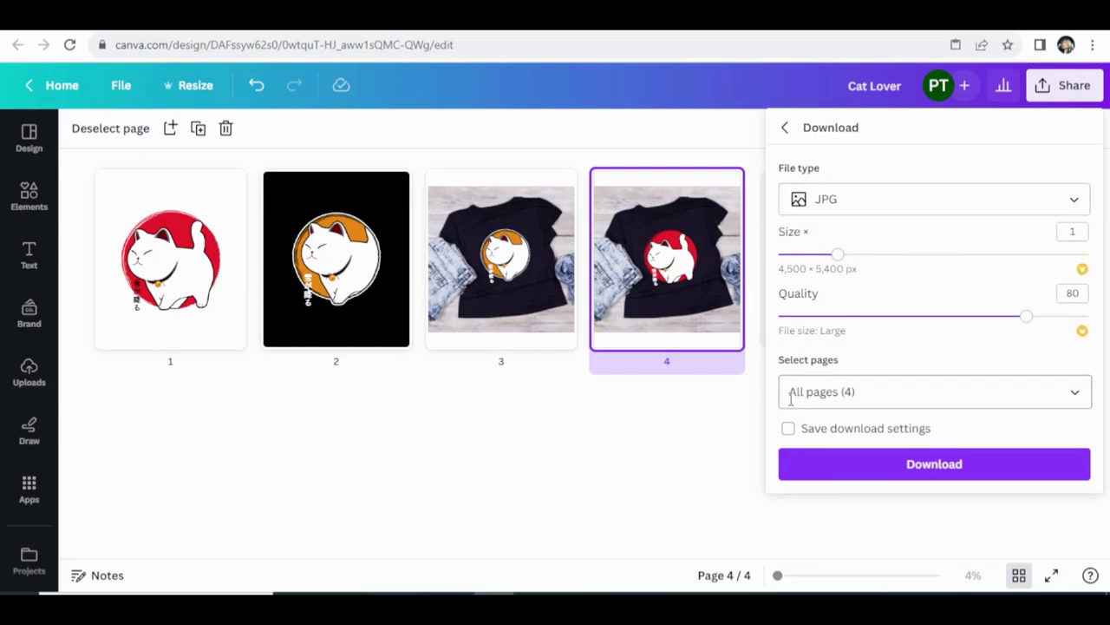